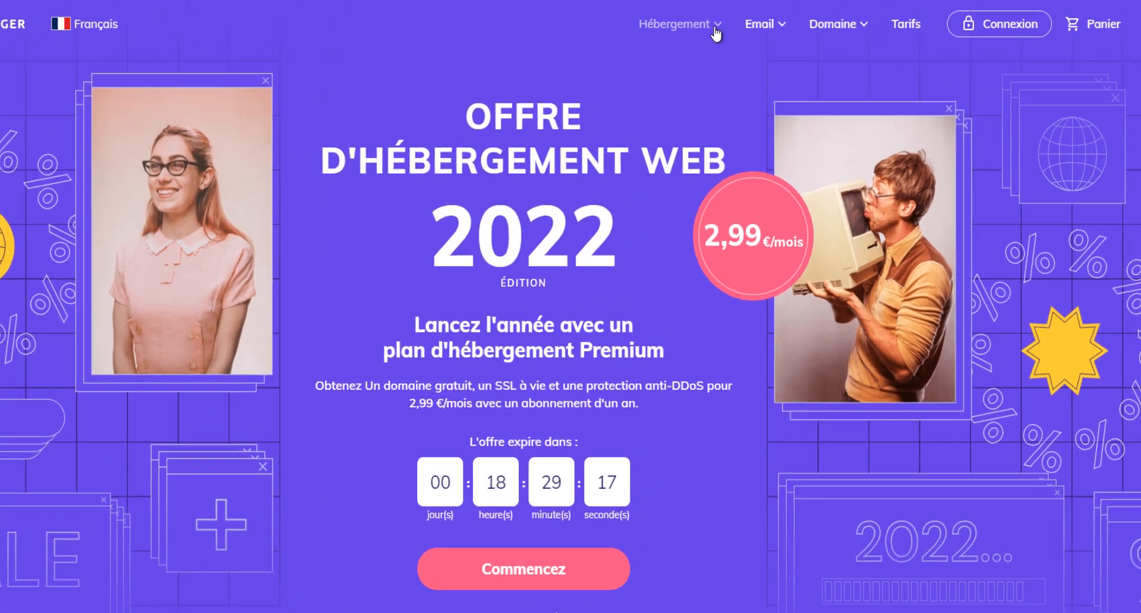
Step: Open the Hébergement Web offer page and go to its plan selection
left_click(717, 25)
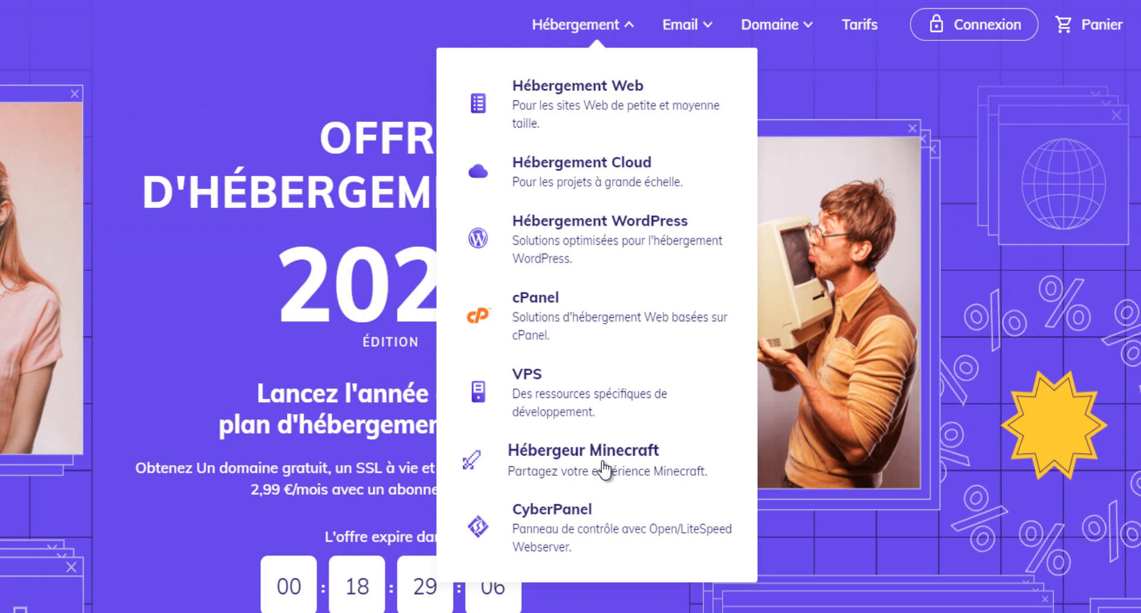
left_click(627, 112)
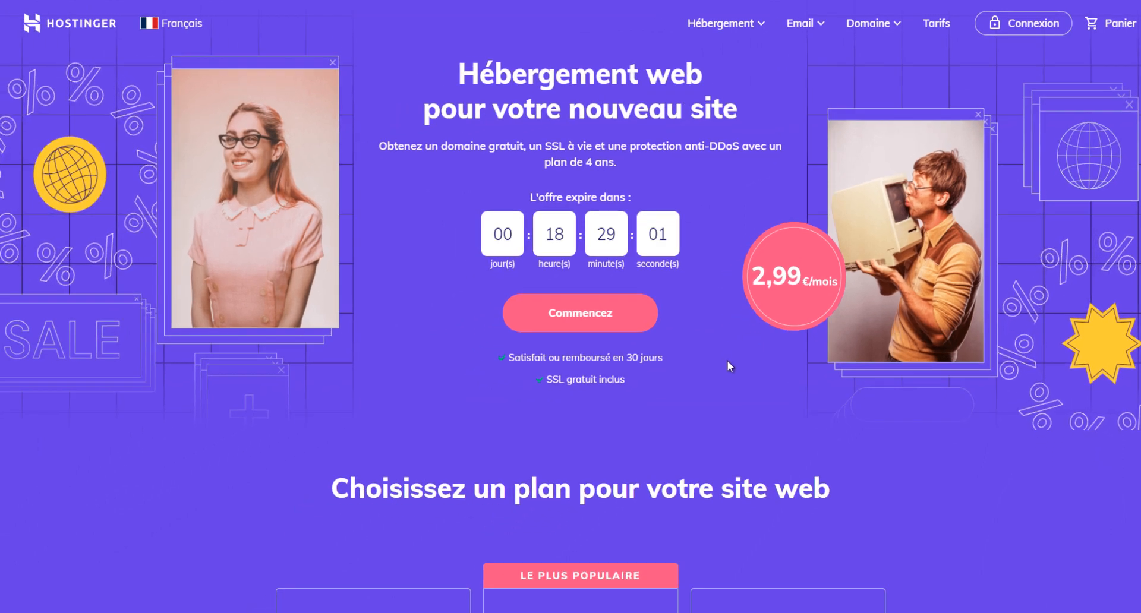
scroll(727, 361, "down", 6)
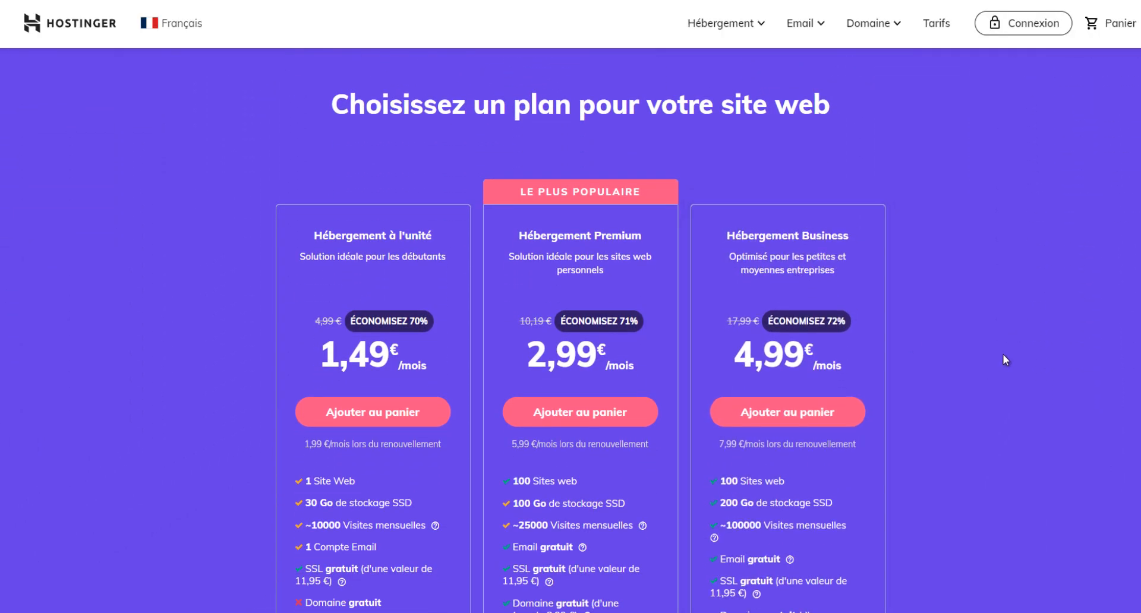
scroll(1004, 360, "down", 2)
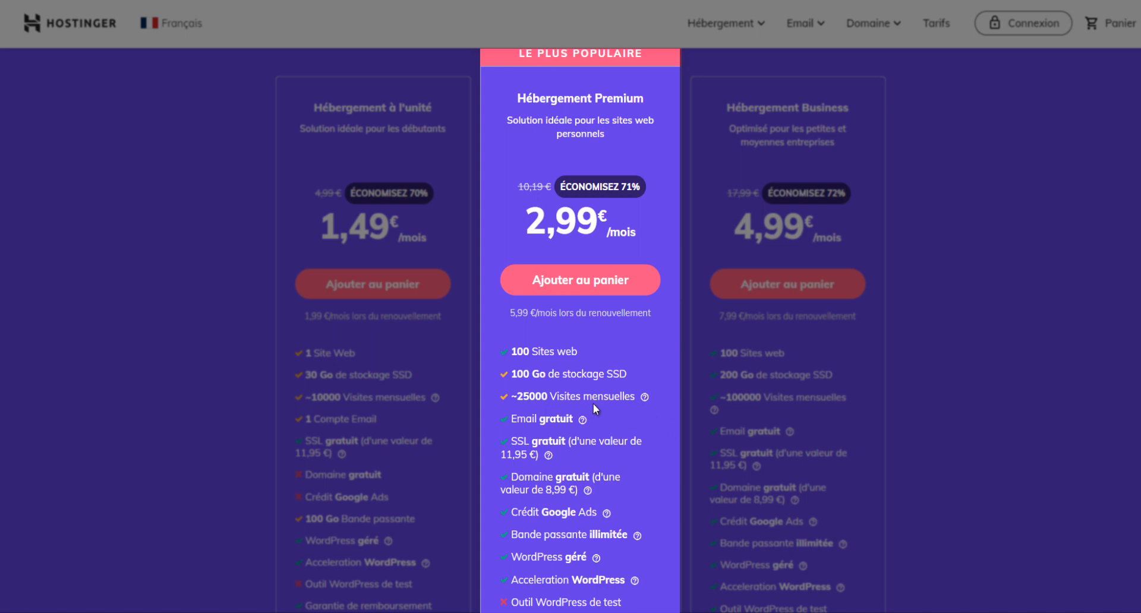
Step: Compare the prices and features of the Premium, Business and à l'unité web hosting plans
scroll(644, 409, "down", 1)
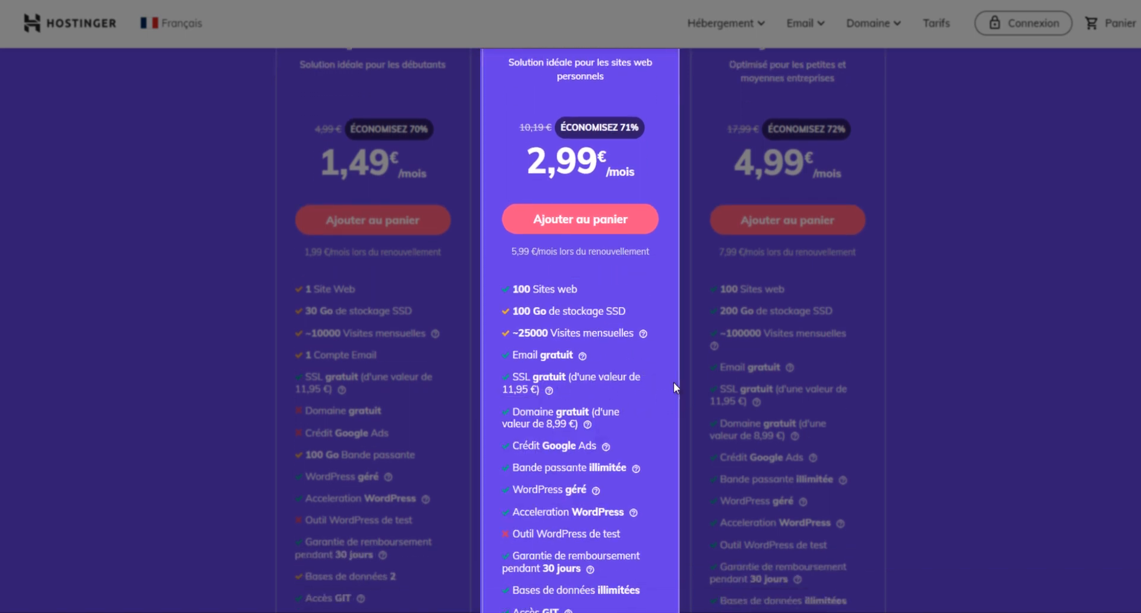
scroll(672, 406, "down", 1)
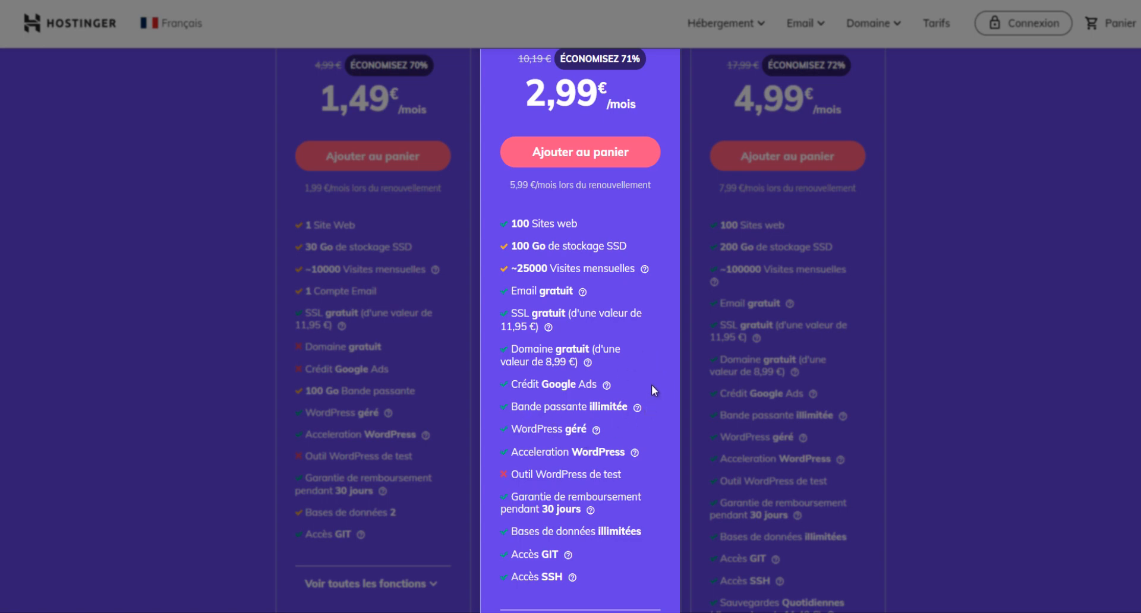
scroll(651, 387, "down", 1)
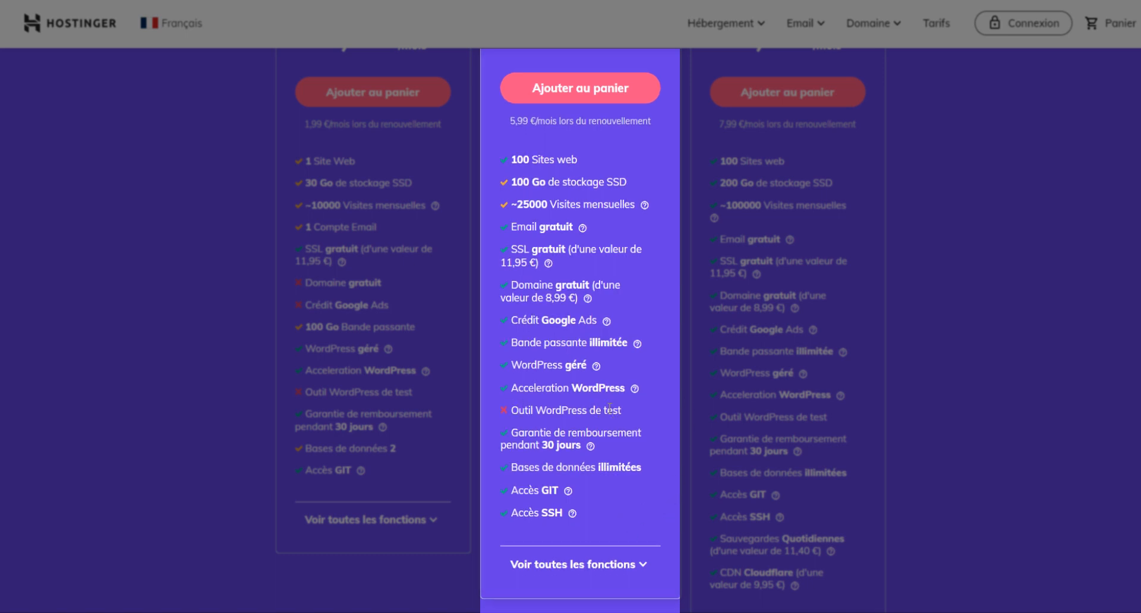
scroll(764, 131, "up", 1)
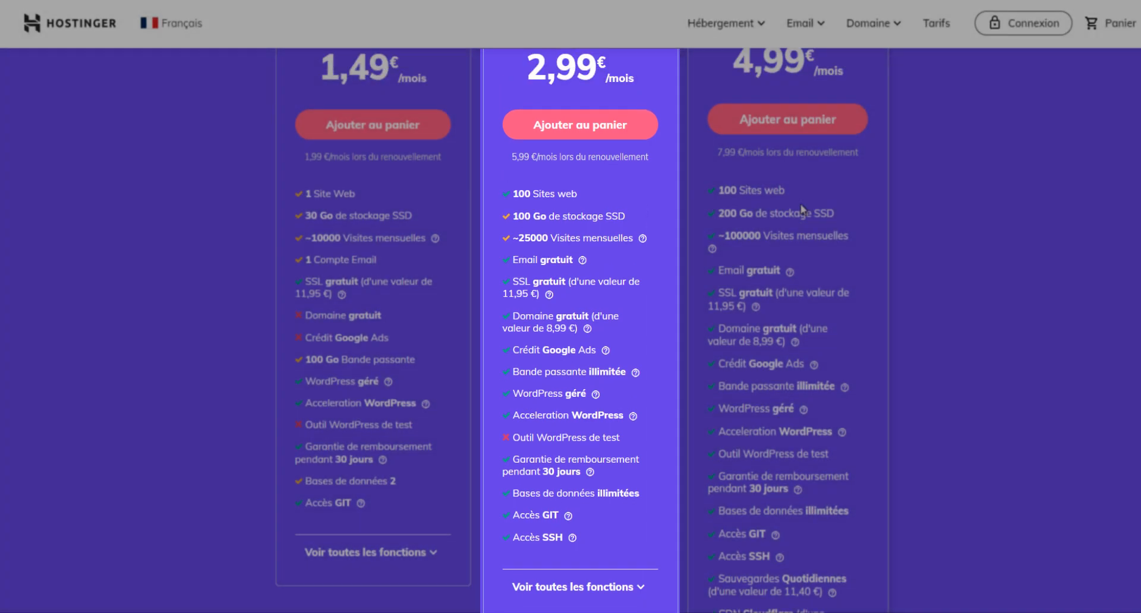
scroll(764, 131, "up", 2)
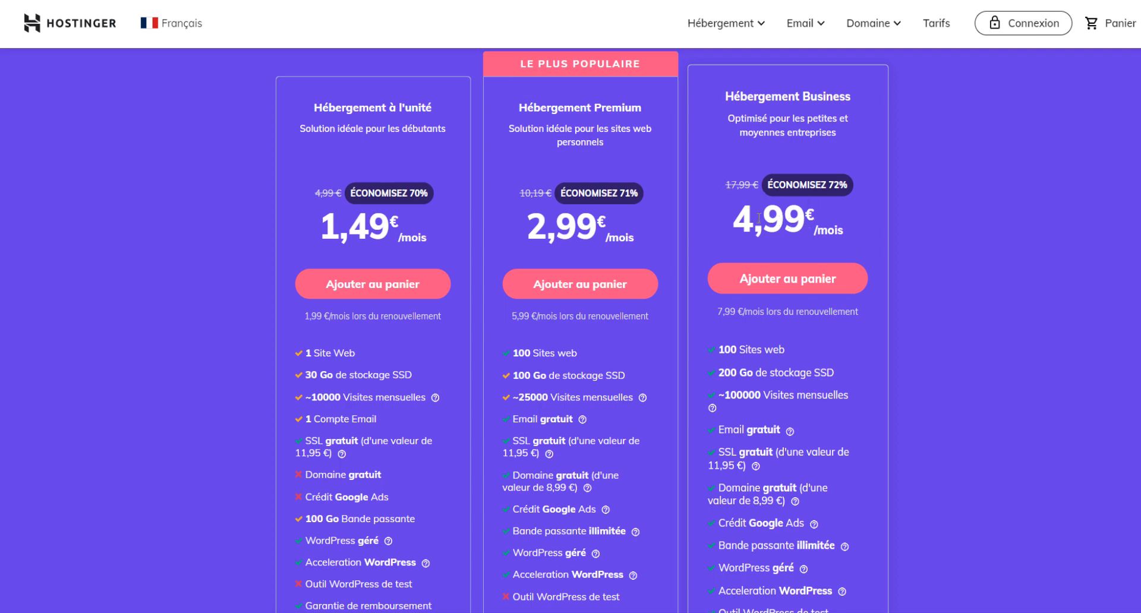
scroll(793, 376, "down", 3)
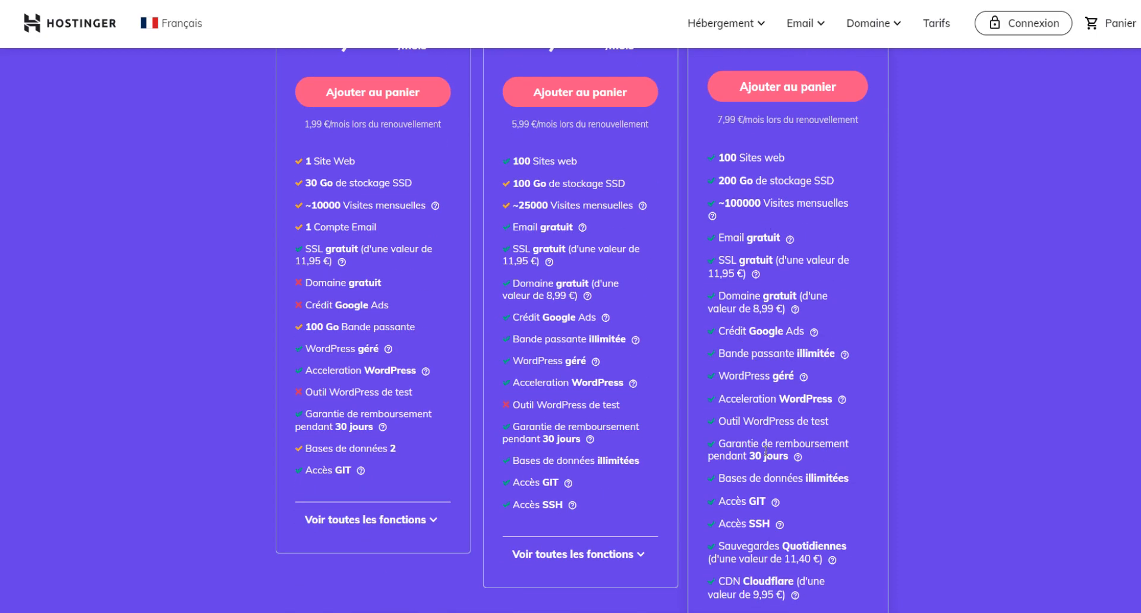
scroll(762, 496, "down", 1)
scroll(787, 442, "up", 4)
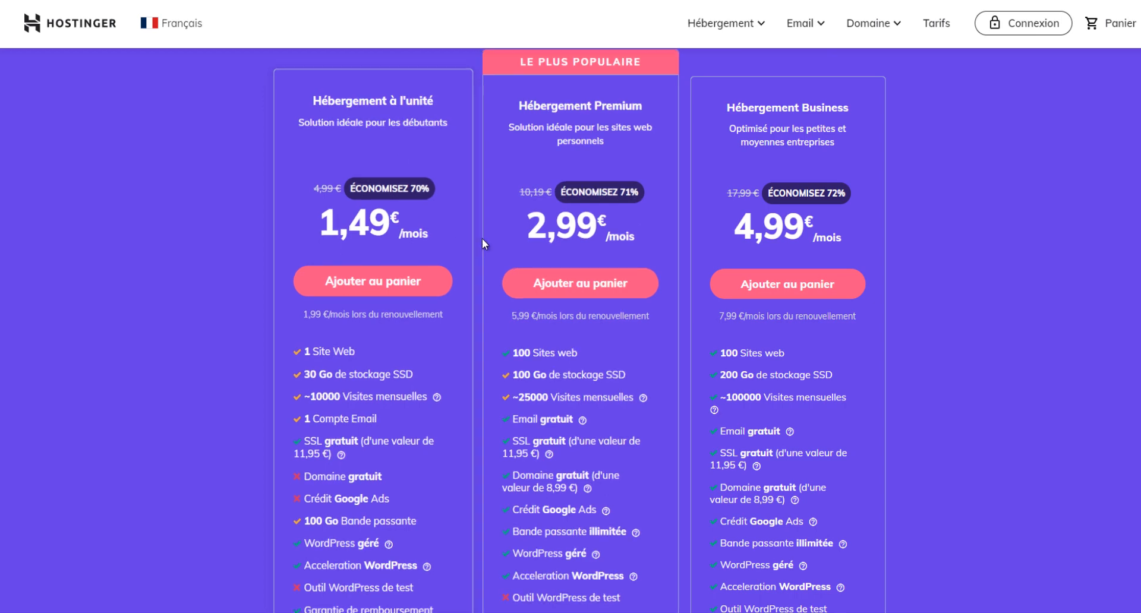
scroll(375, 228, "down", 1)
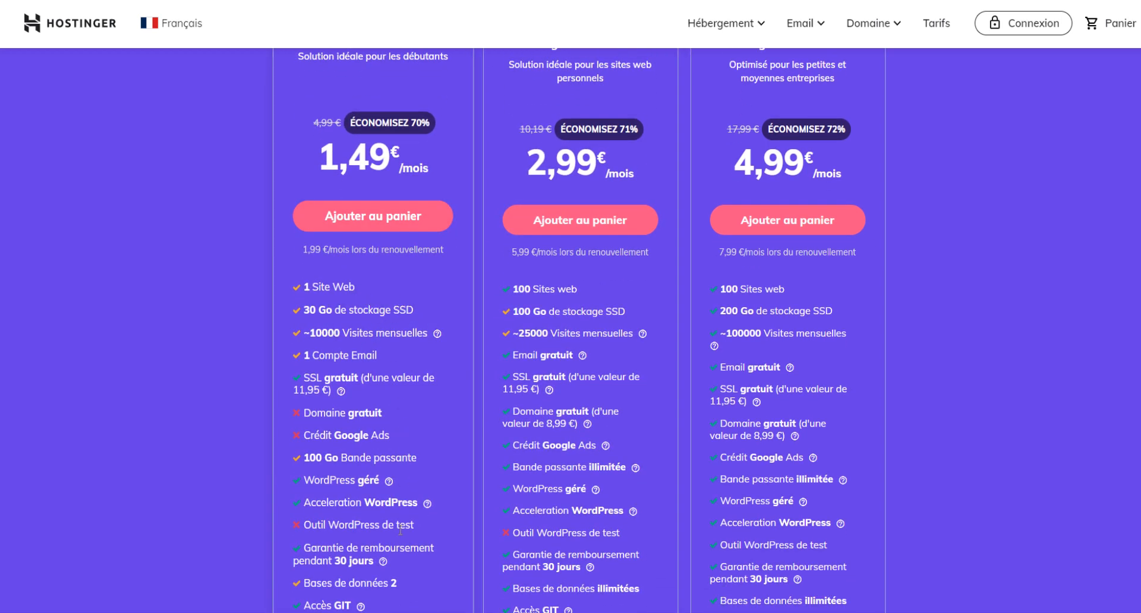
scroll(402, 375, "down", 1)
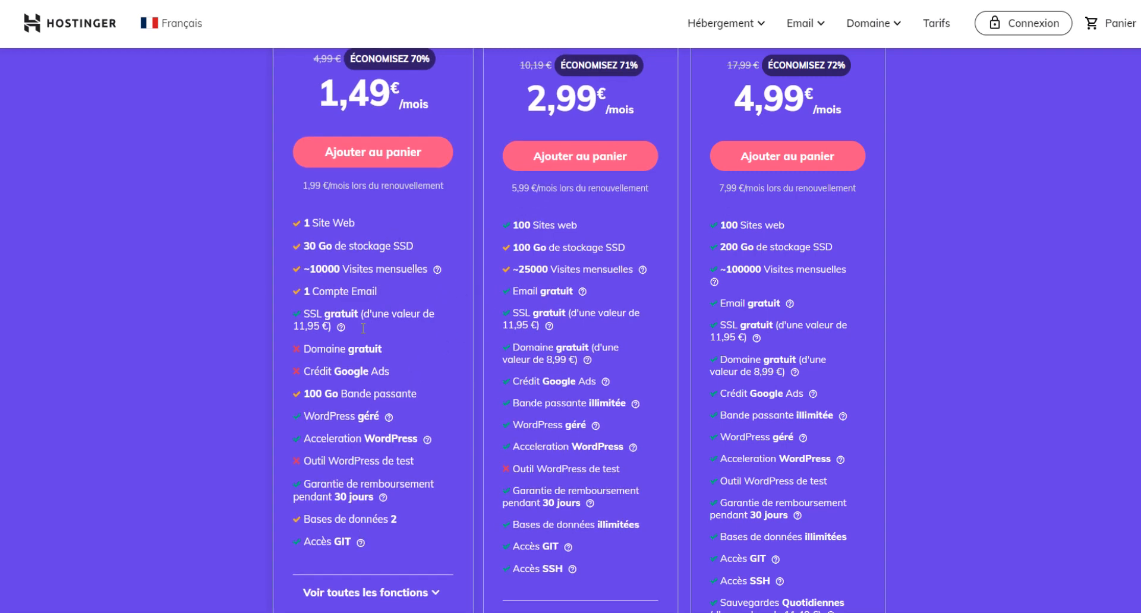
scroll(360, 535, "up", 2)
scroll(606, 375, "up", 1)
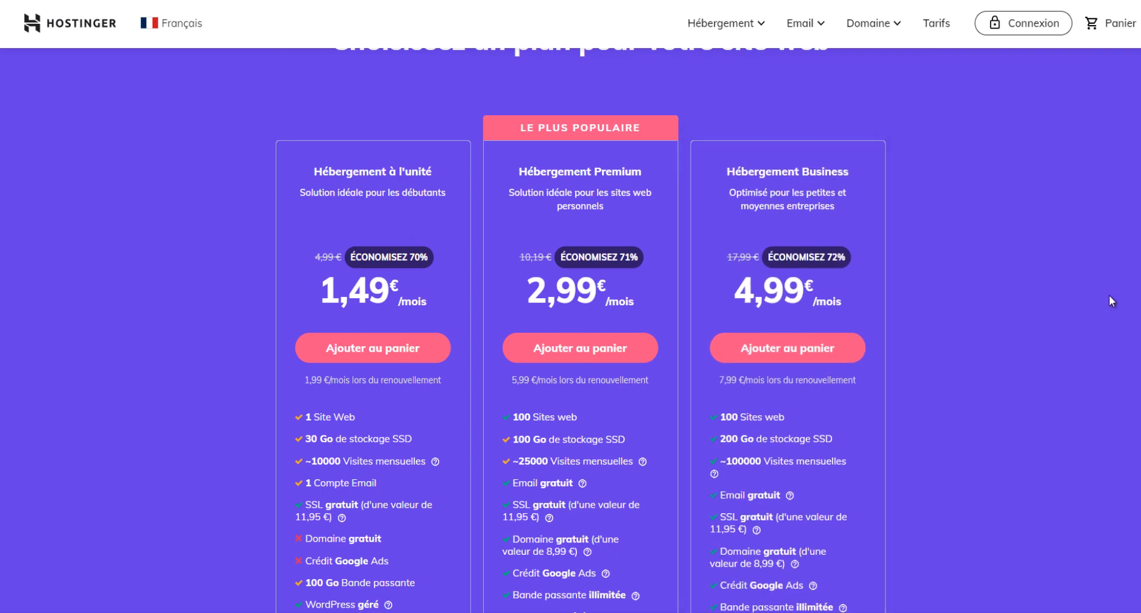
scroll(1109, 300, "down", 1)
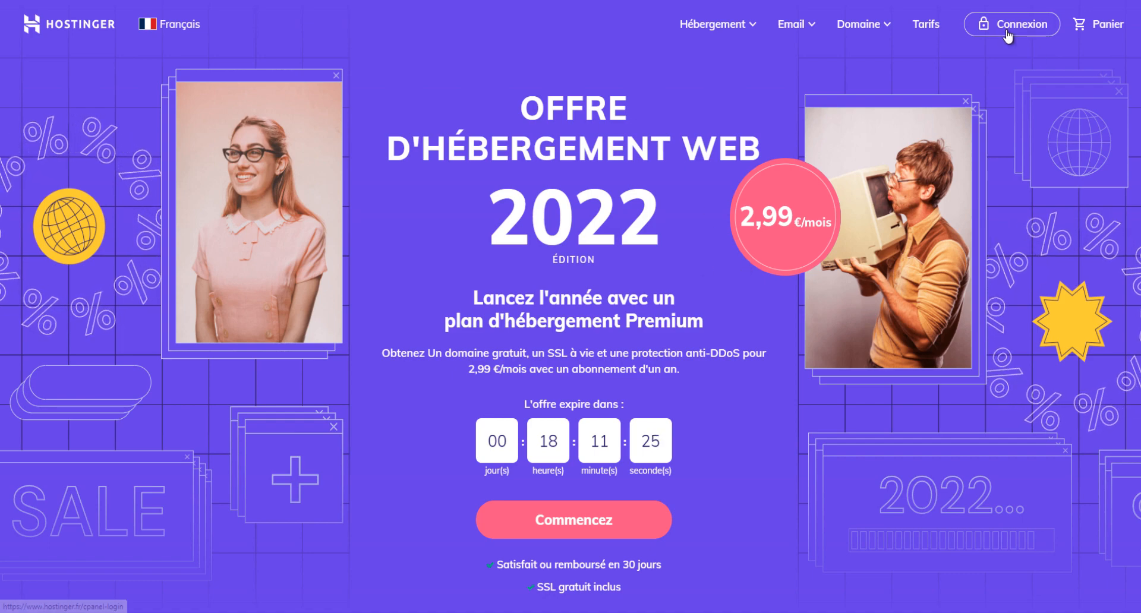
Step: Add the Hébergement Premium plan to the cart from the home page offer
scroll(714, 285, "down", 4)
scroll(714, 283, "down", 6)
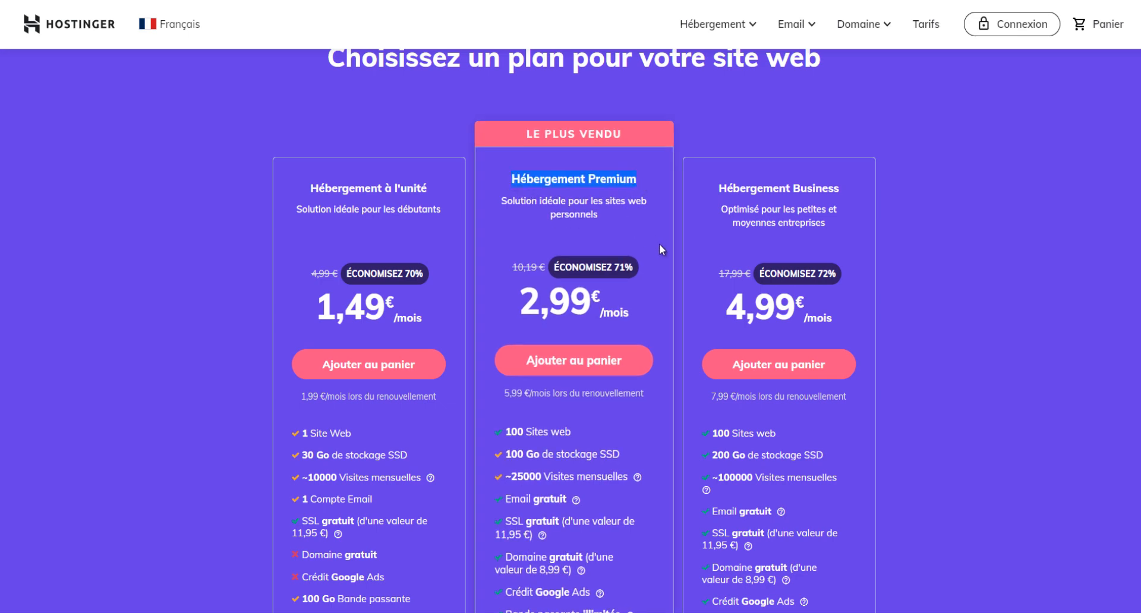
scroll(650, 265, "down", 3)
left_click(574, 172)
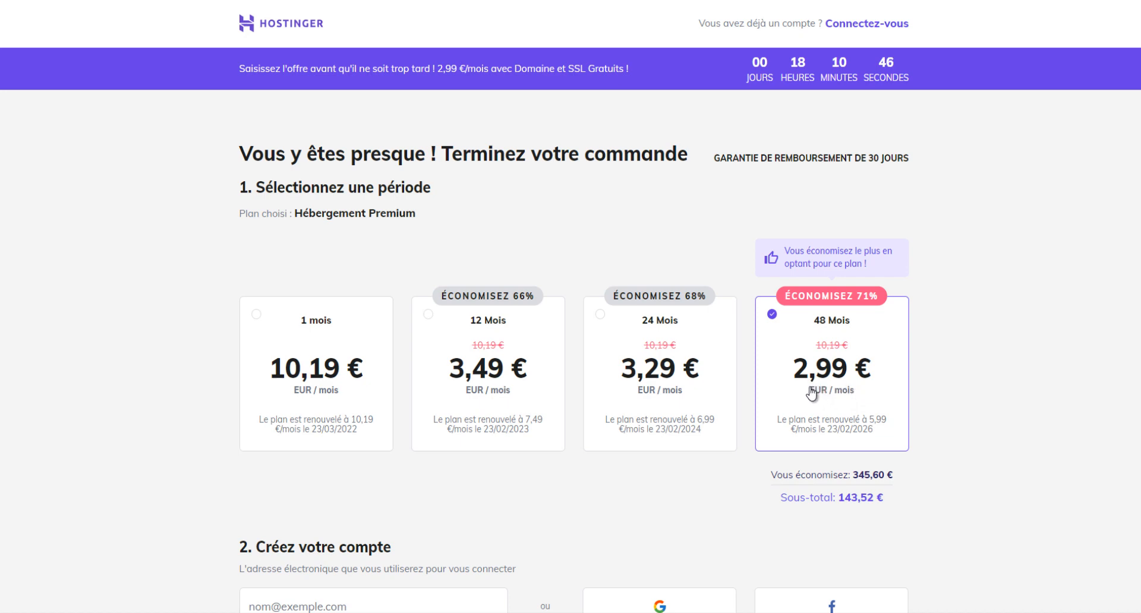
Step: Choose PayPal as the payment method for the Premium hosting order and proceed to secure payment
scroll(809, 394, "down", 1)
scroll(809, 394, "down", 5)
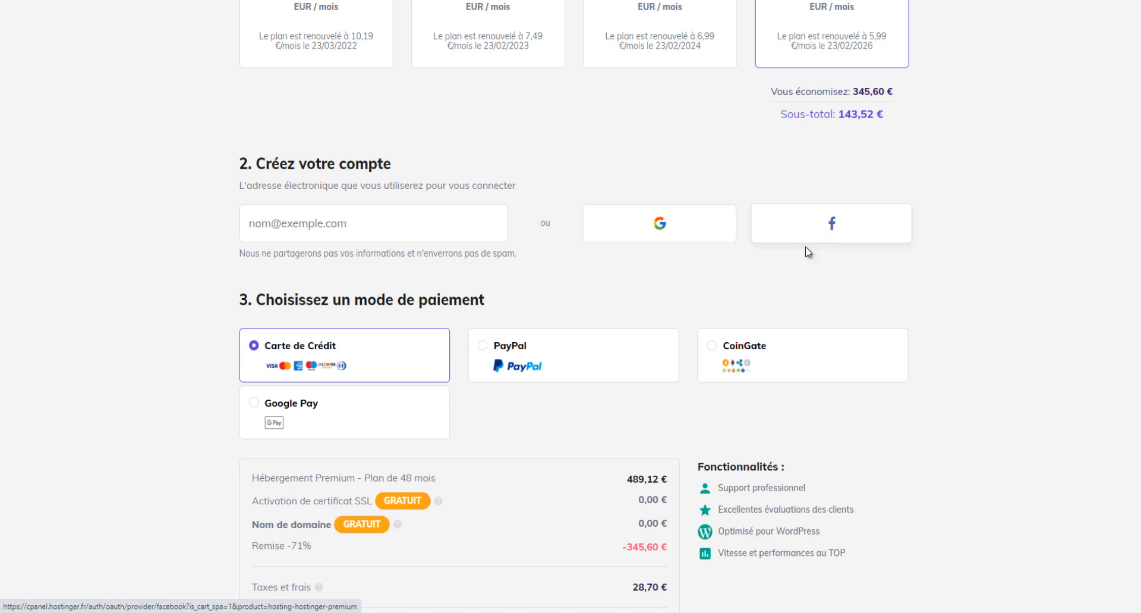
scroll(618, 280, "down", 1)
scroll(579, 294, "down", 2)
left_click(510, 230)
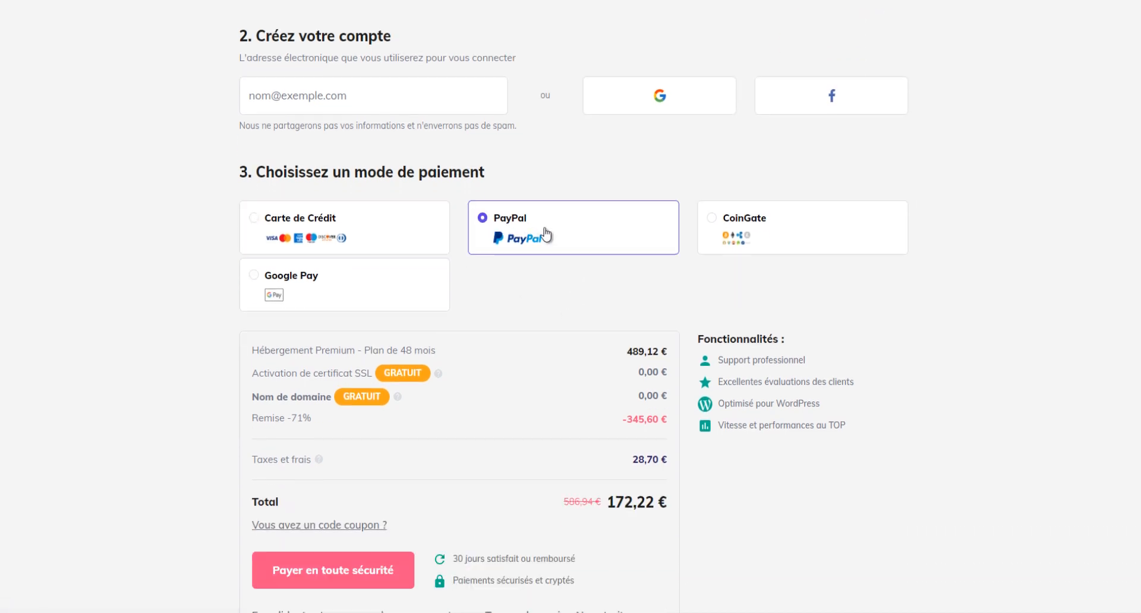
scroll(555, 305, "down", 3)
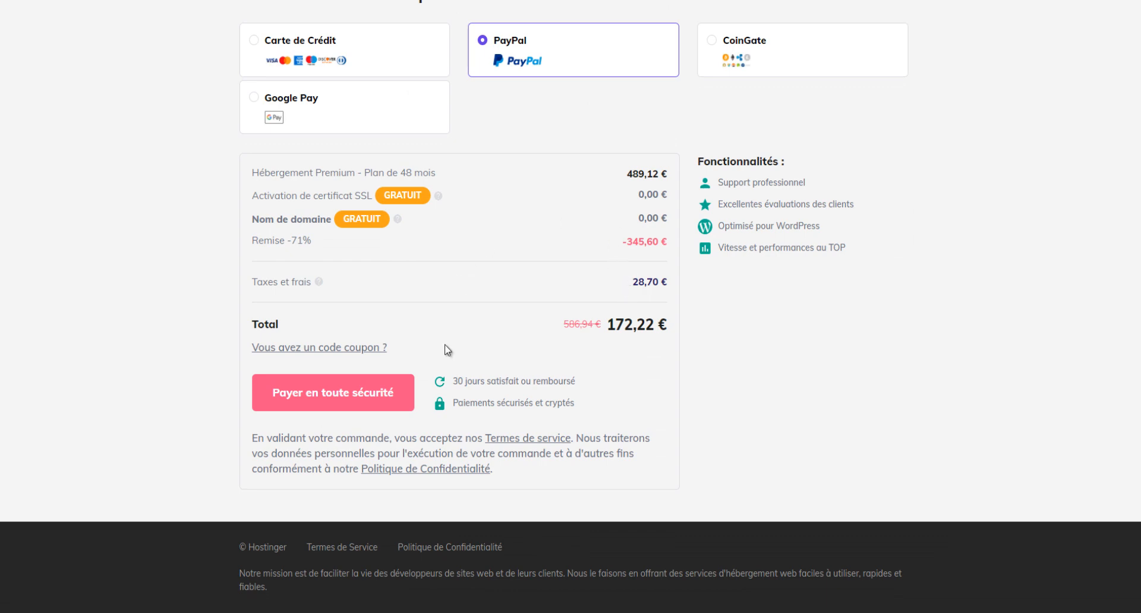
left_click(351, 402)
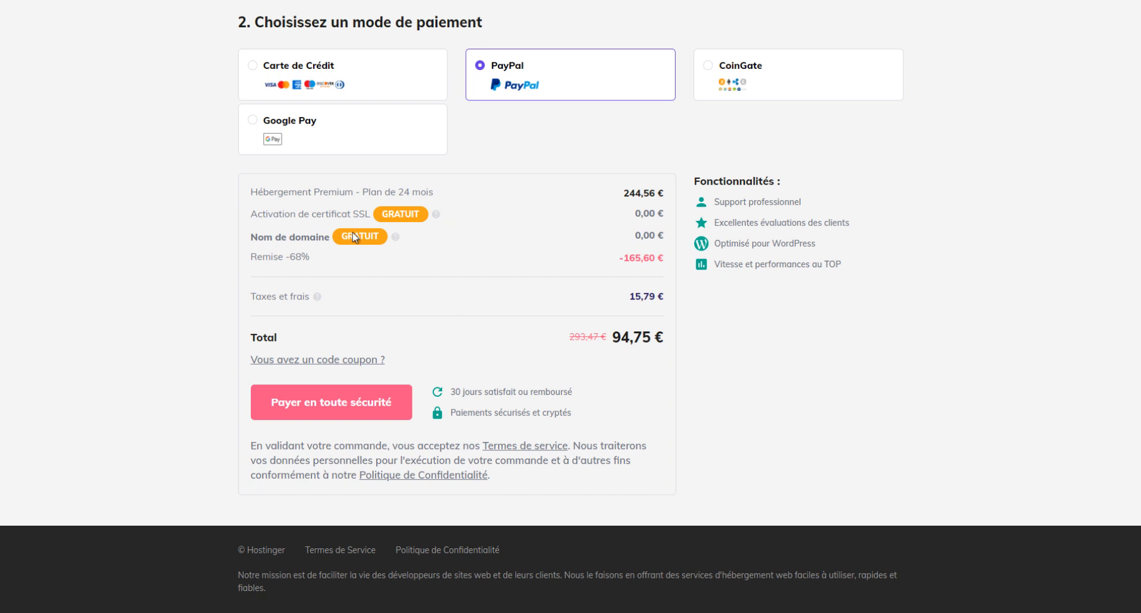
Step: Enter the coupon code INFOTUTO in the order summary and apply it
left_click(333, 359)
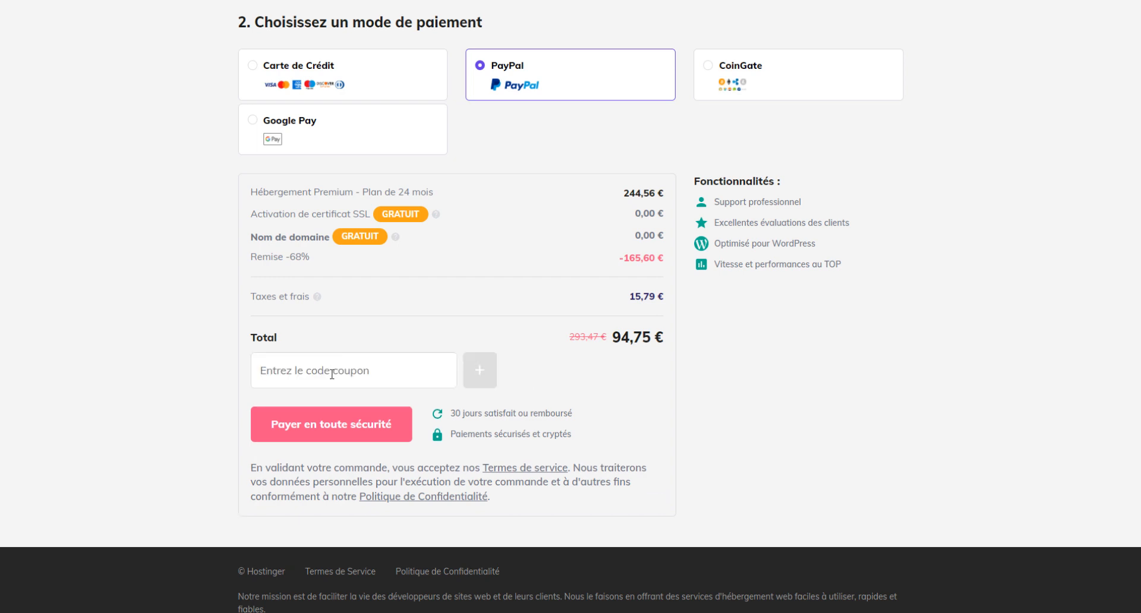
left_click(344, 377)
type("lNFOTUTO")
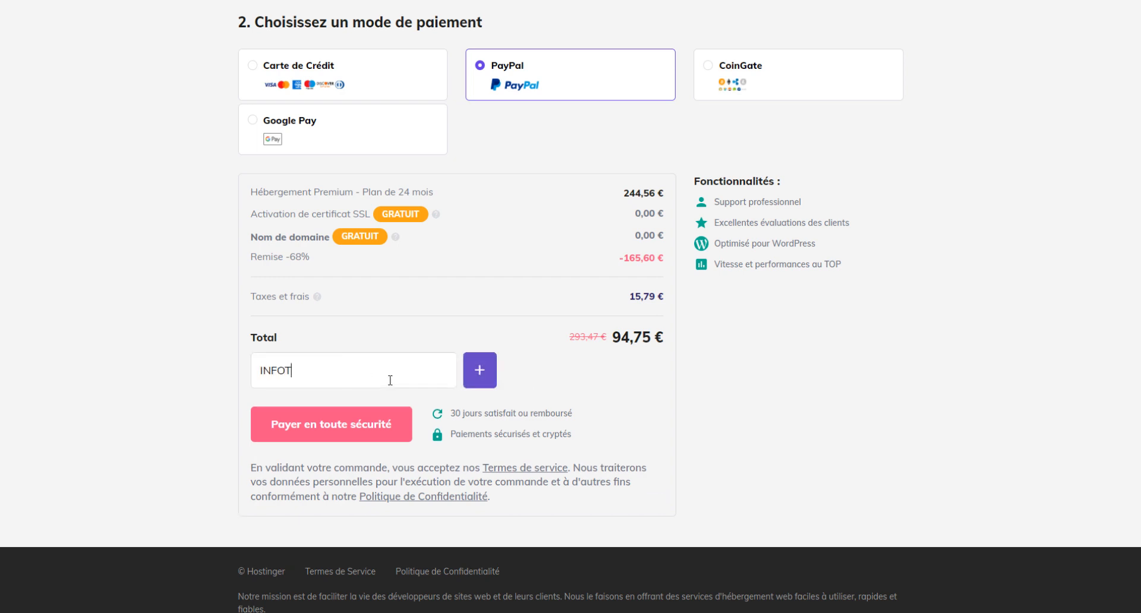
left_click(487, 369)
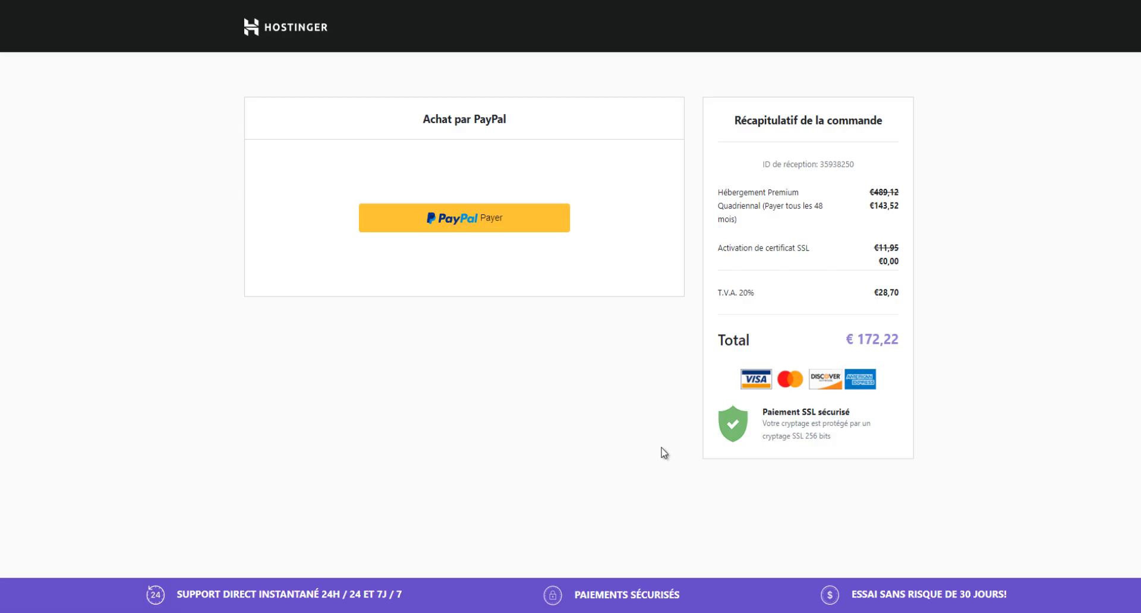
Step: Launch the PayPal payment for the order and confirm the new Hostinger account password
left_click(471, 223)
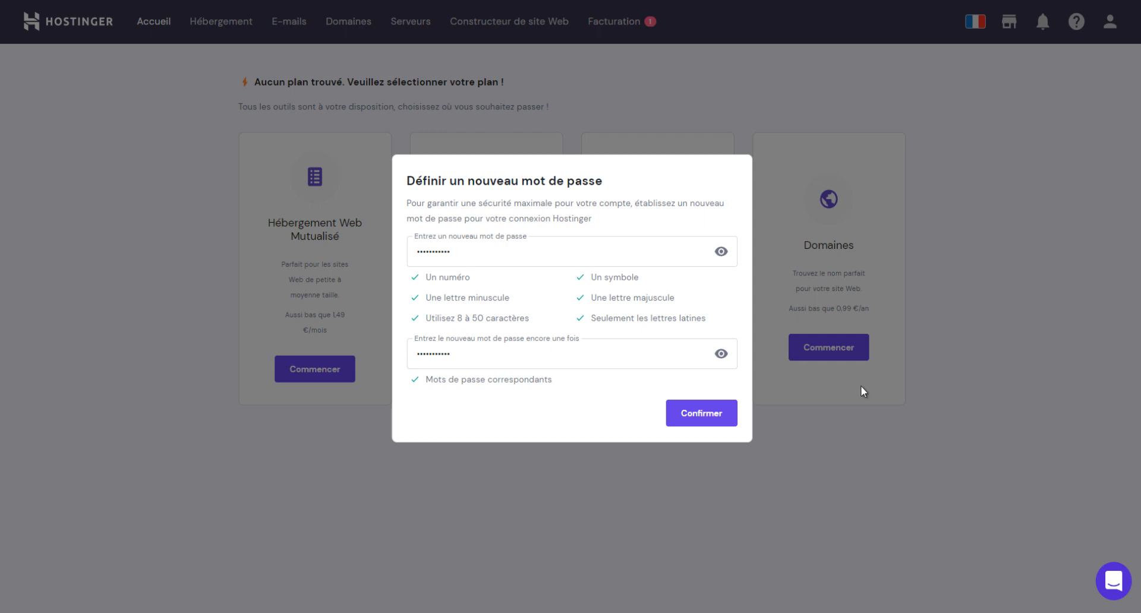
left_click(697, 419)
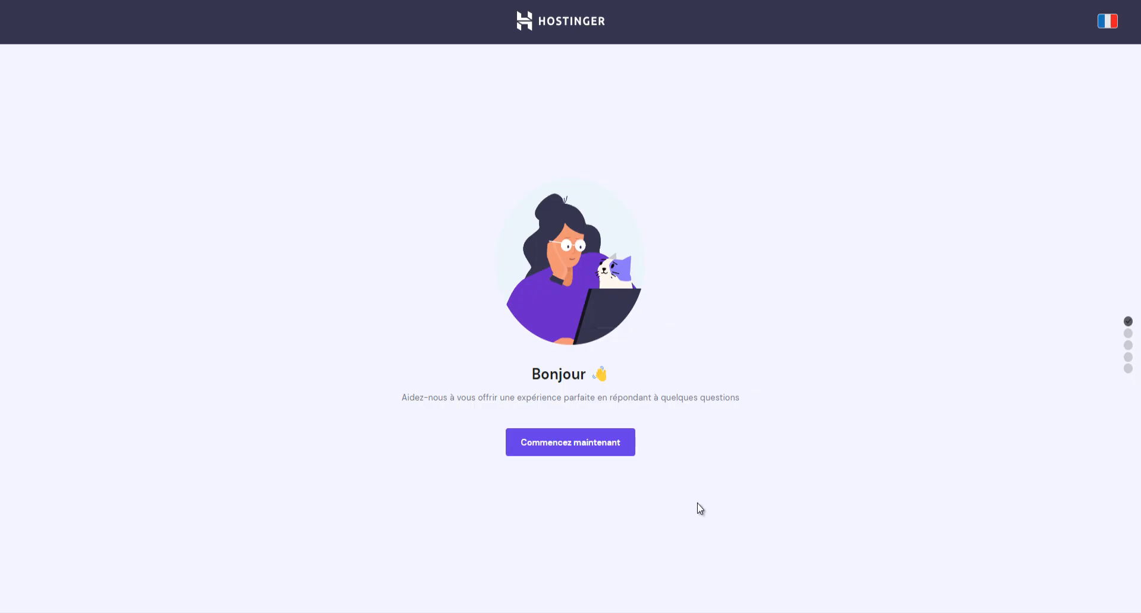
Step: Start the setup questionnaire and answer it with Moi-même, Un blog and Débutant, mais j'ai de l'expérience
left_click(566, 449)
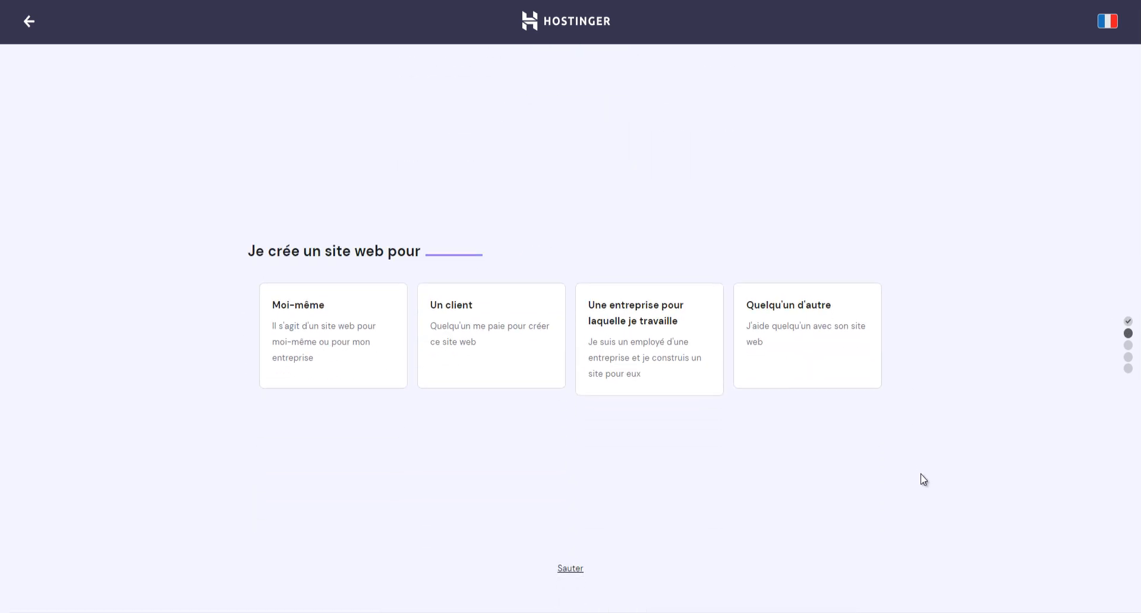
left_click(301, 356)
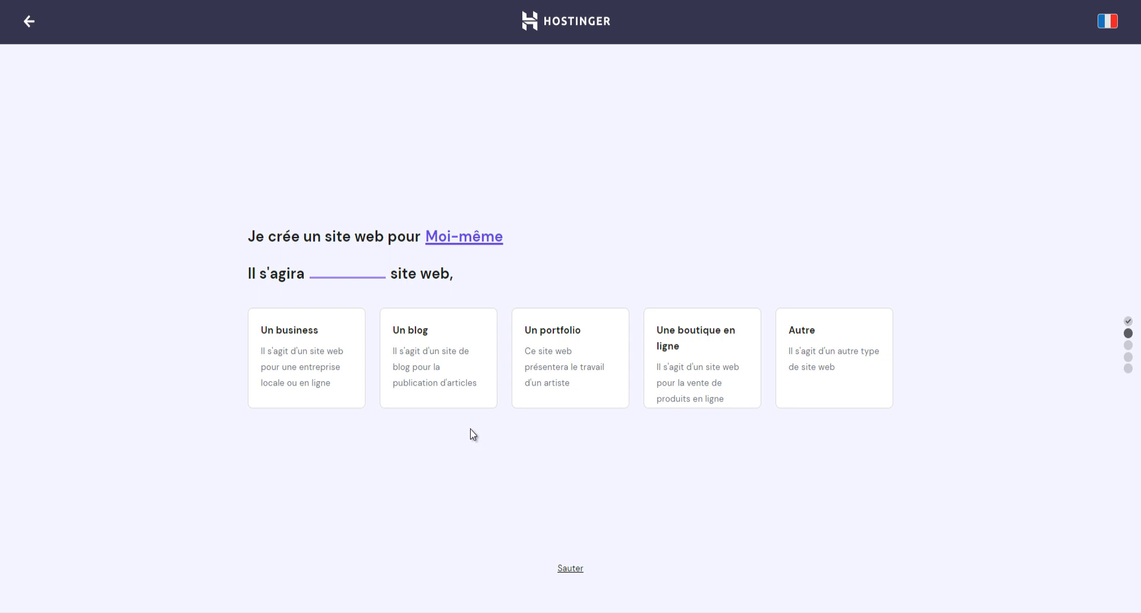
left_click(442, 367)
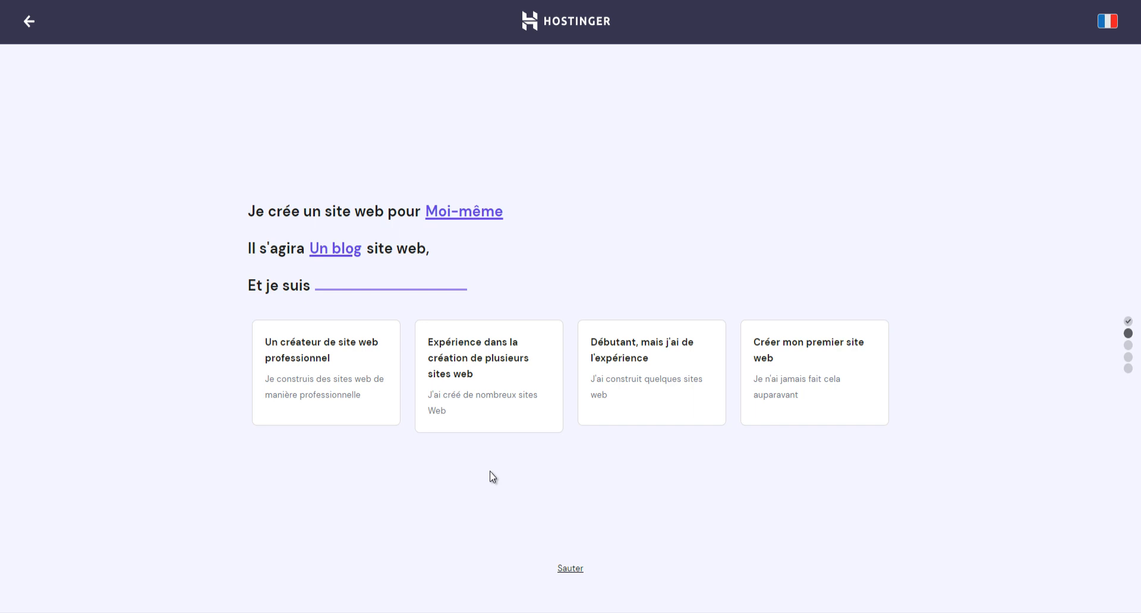
left_click(647, 374)
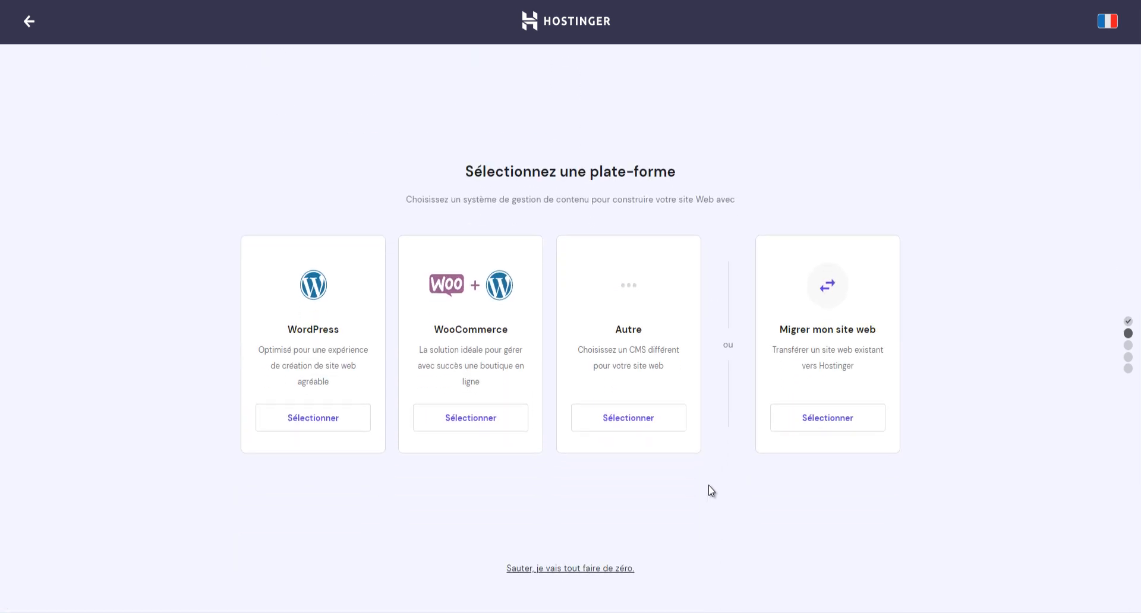
Step: Select WordPress as the platform and create the WordPress account by filling in its password
left_click(312, 419)
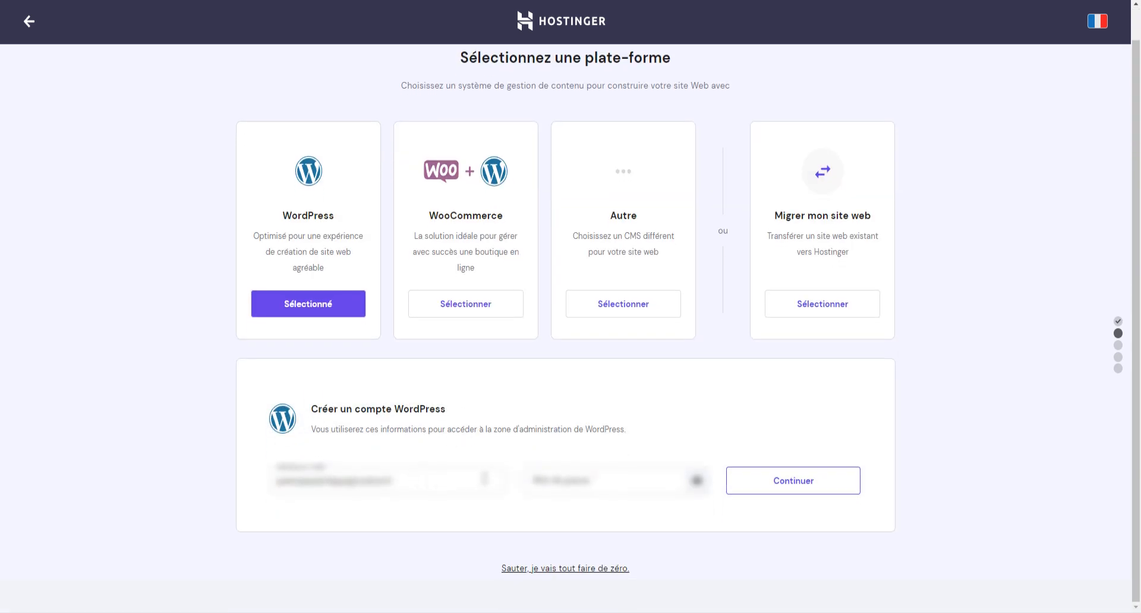
left_click(541, 478)
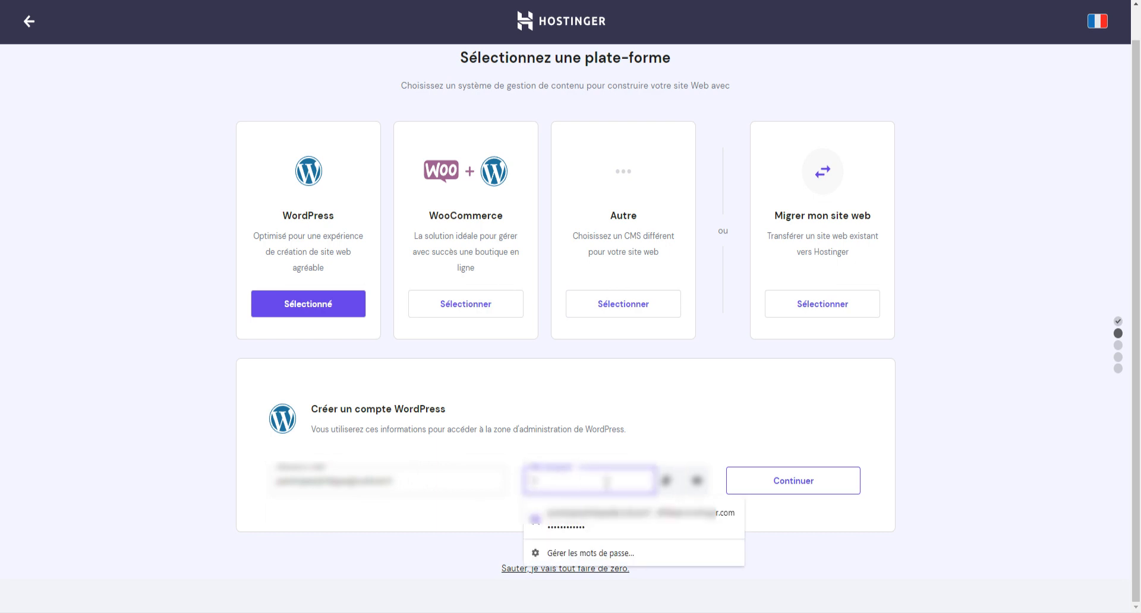
type("•••••")
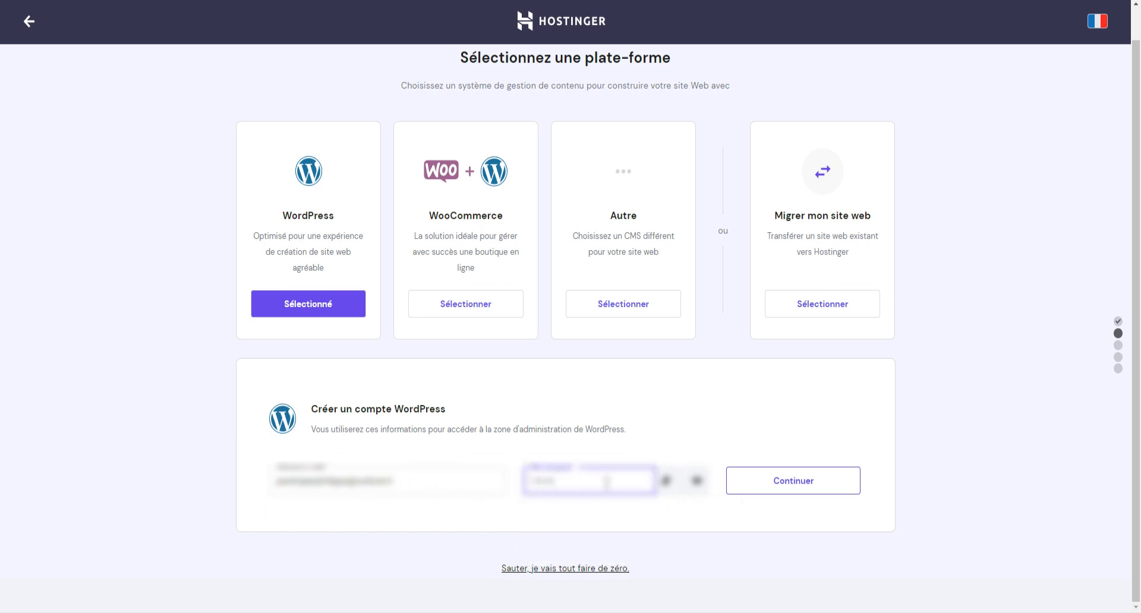
left_click(768, 485)
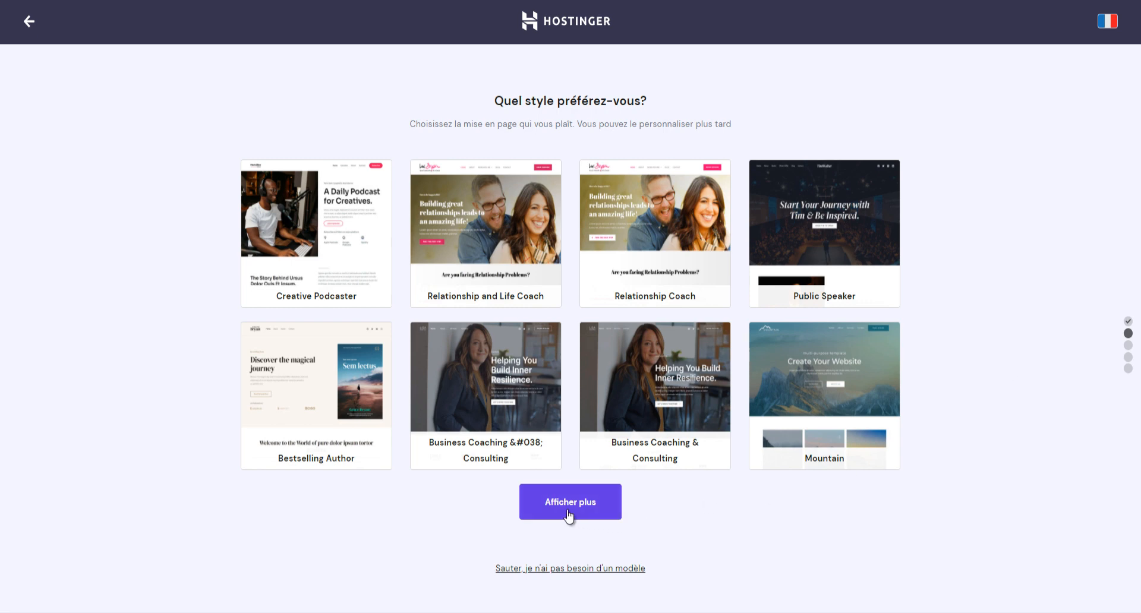
Step: Load more website templates until the full list is shown and select the LearnDash Academy template
left_click(570, 512)
scroll(941, 506, "down", 5)
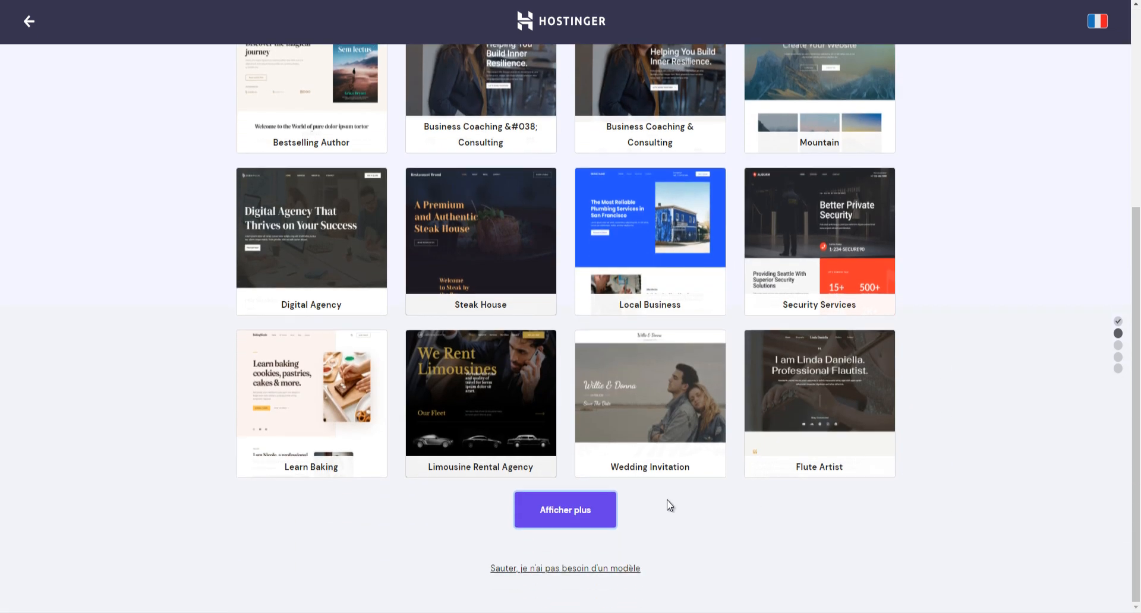
left_click(561, 509)
scroll(895, 497, "down", 5)
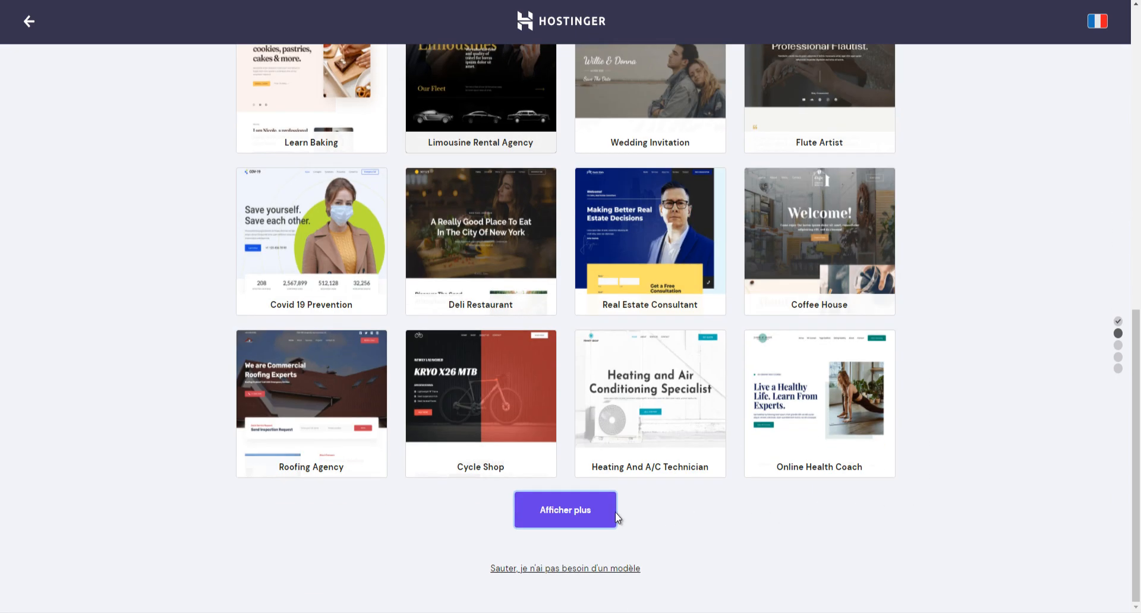
left_click(565, 515)
scroll(945, 511, "down", 2)
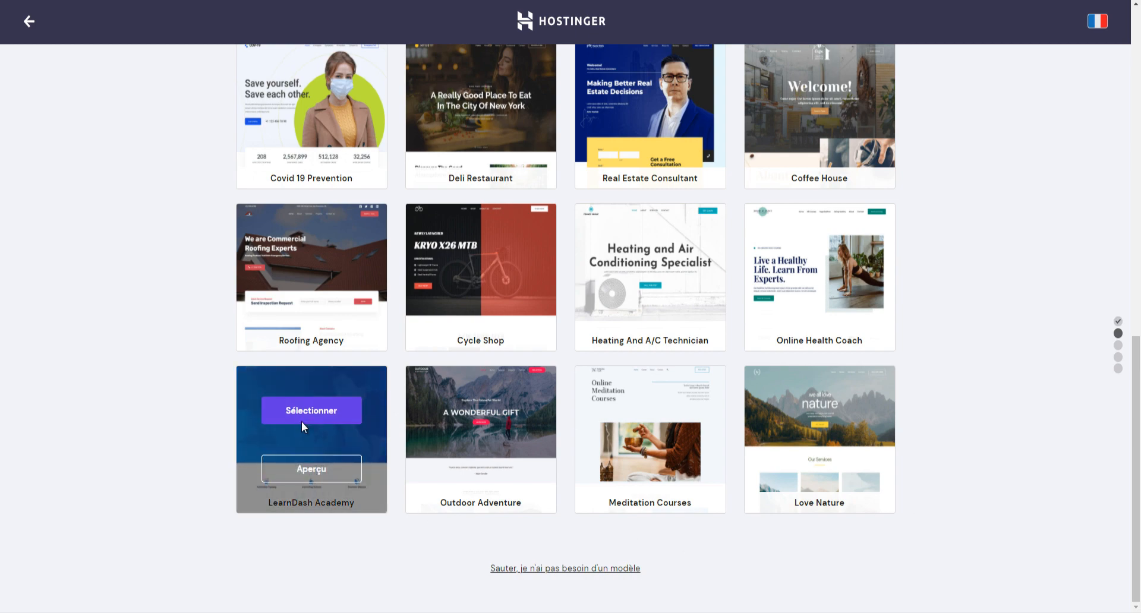
left_click(302, 418)
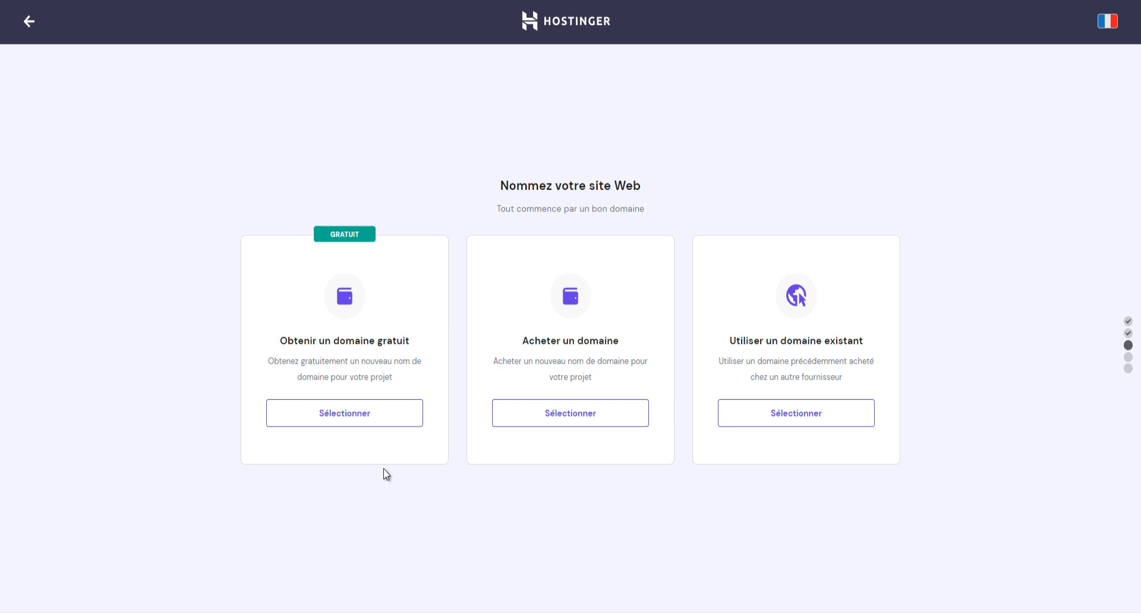
Step: Choose the free domain option, search for the desired .com domain name and continue with it
left_click(331, 423)
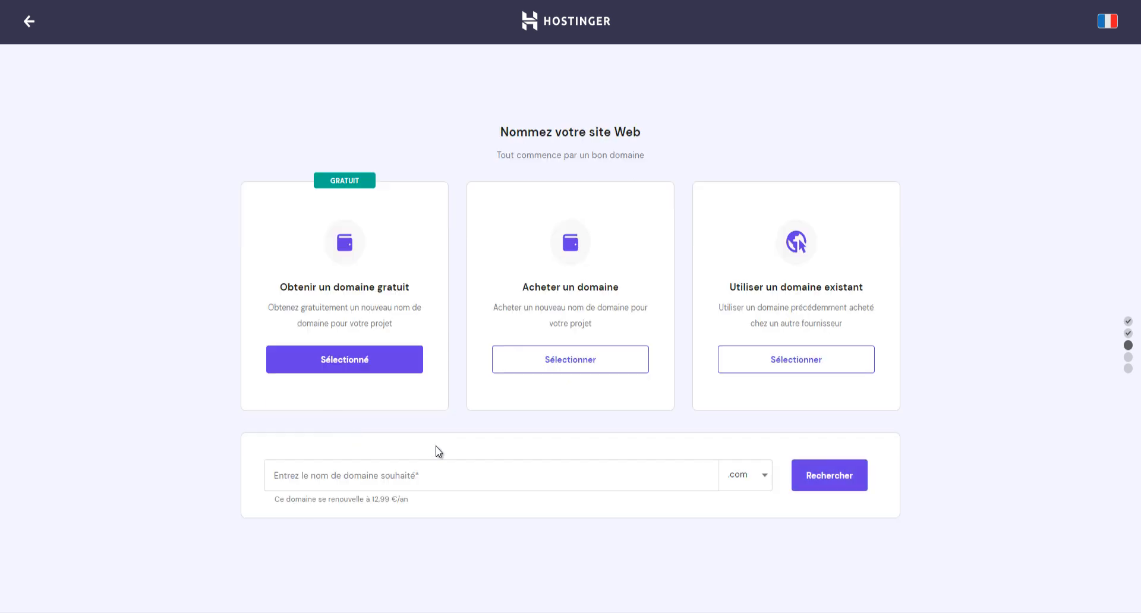
left_click(405, 478)
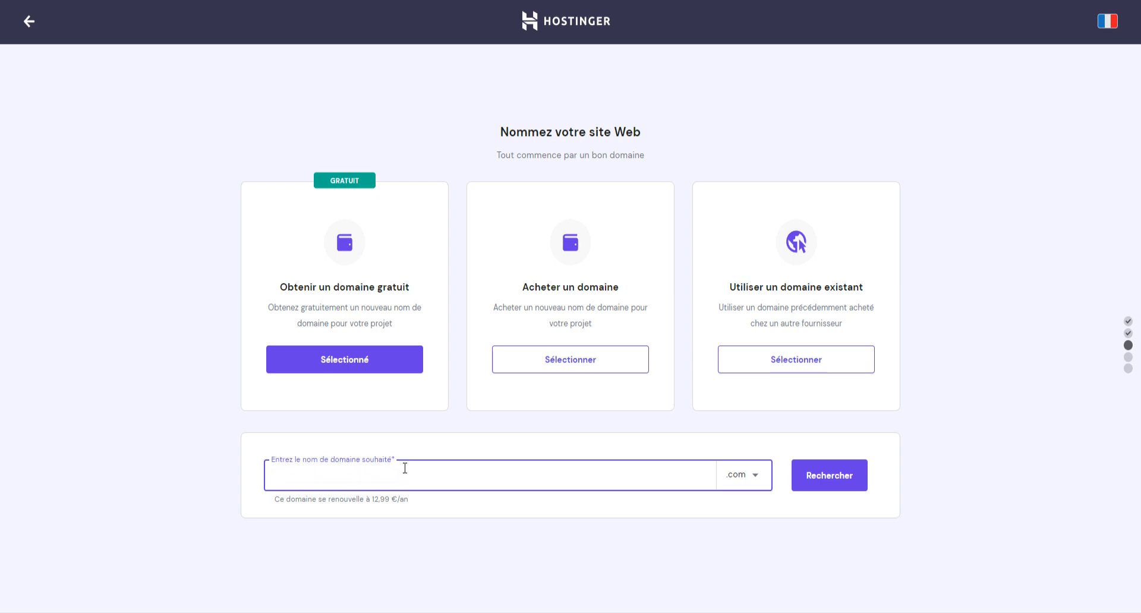
type("•••••••••••••••")
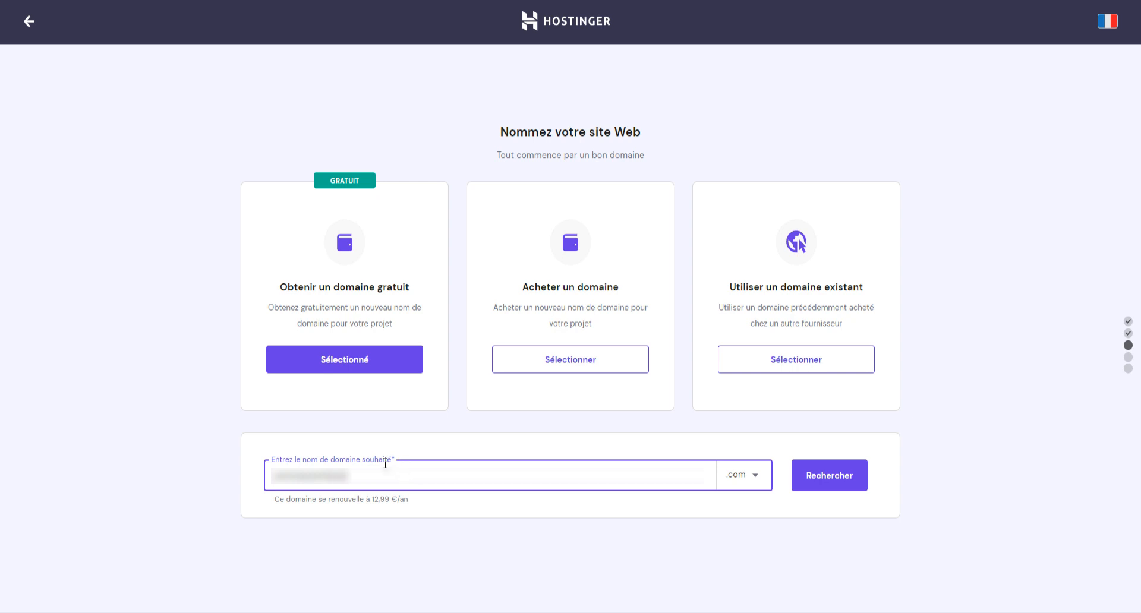
left_click(799, 486)
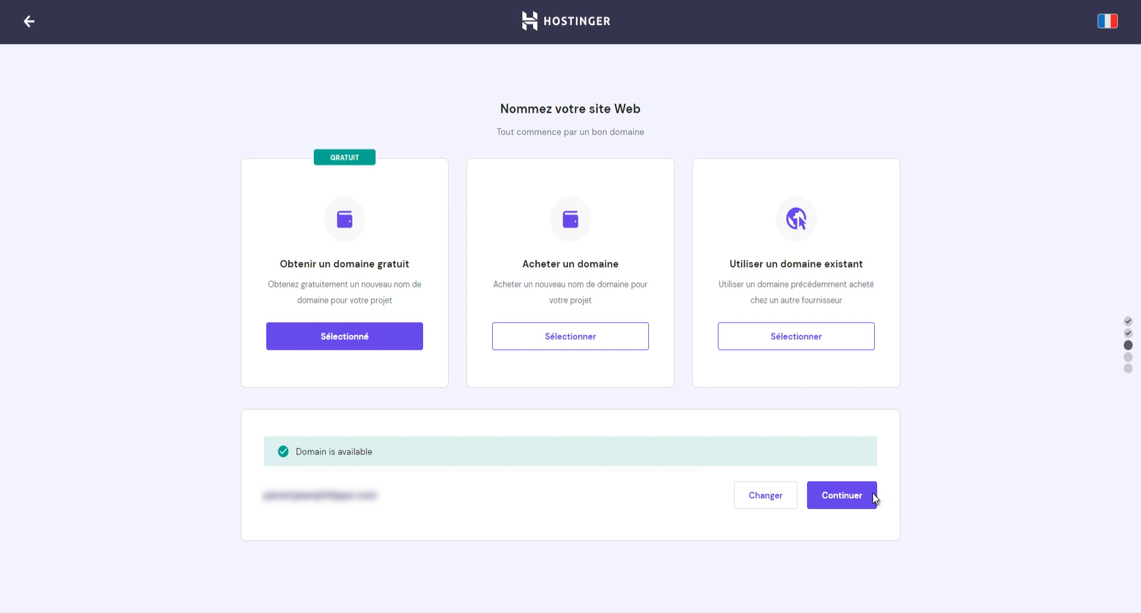
left_click(871, 494)
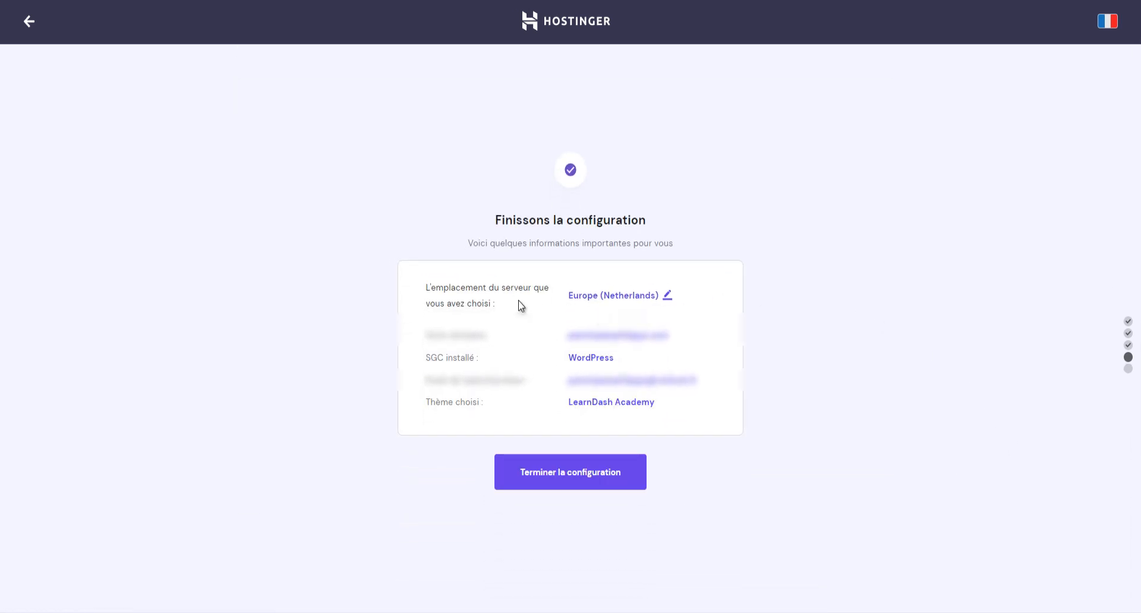
Step: Change the server location to Europe (Lithuania) and finish the configuration
left_click(668, 296)
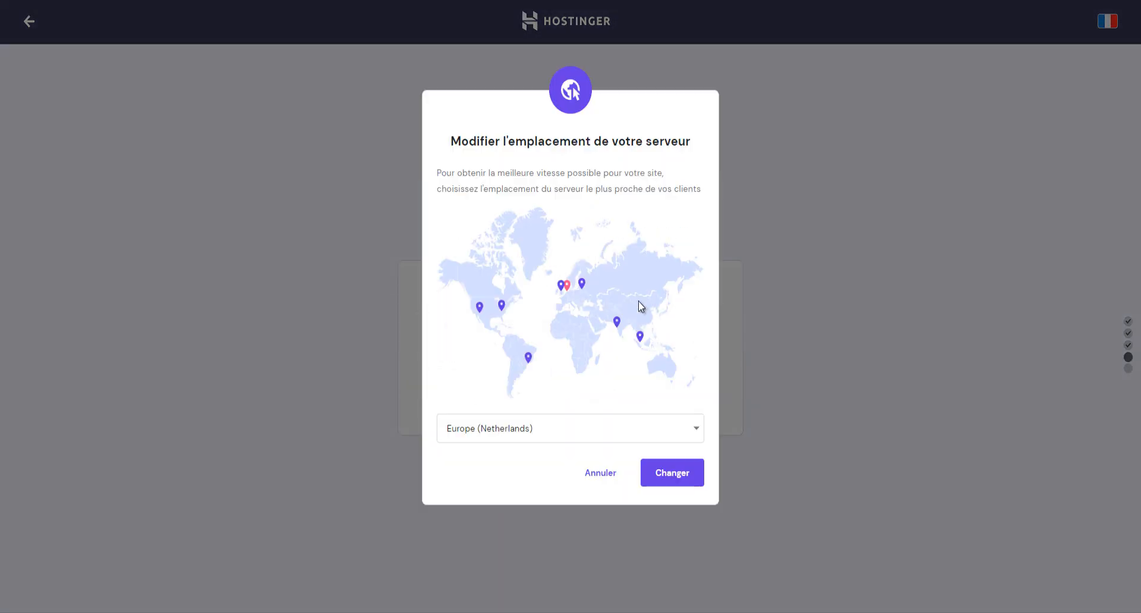
left_click(680, 431)
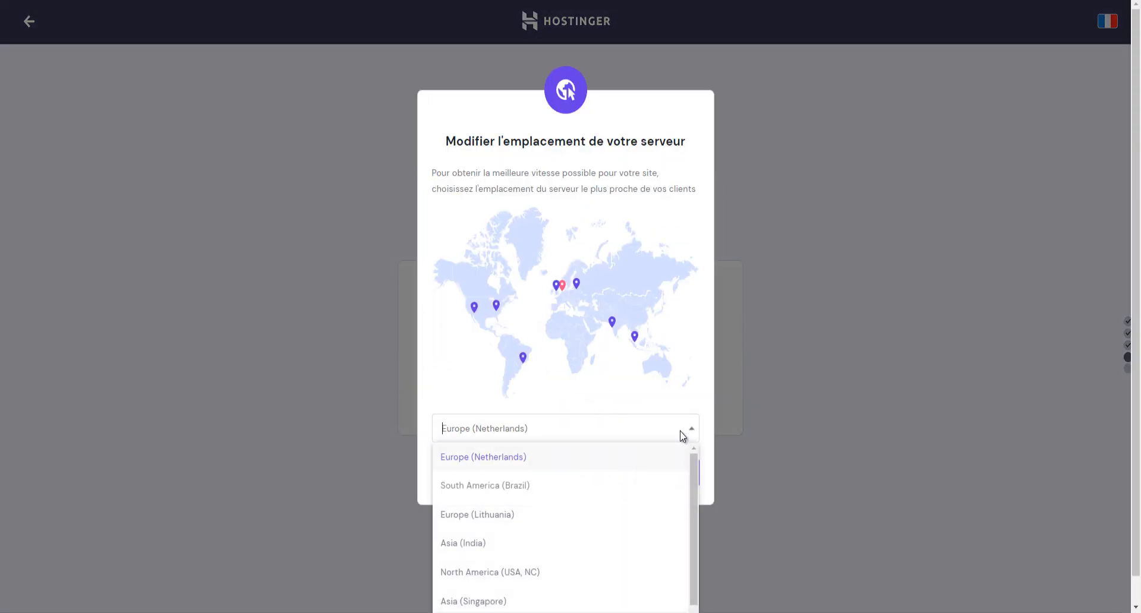
scroll(590, 567, "down", 1)
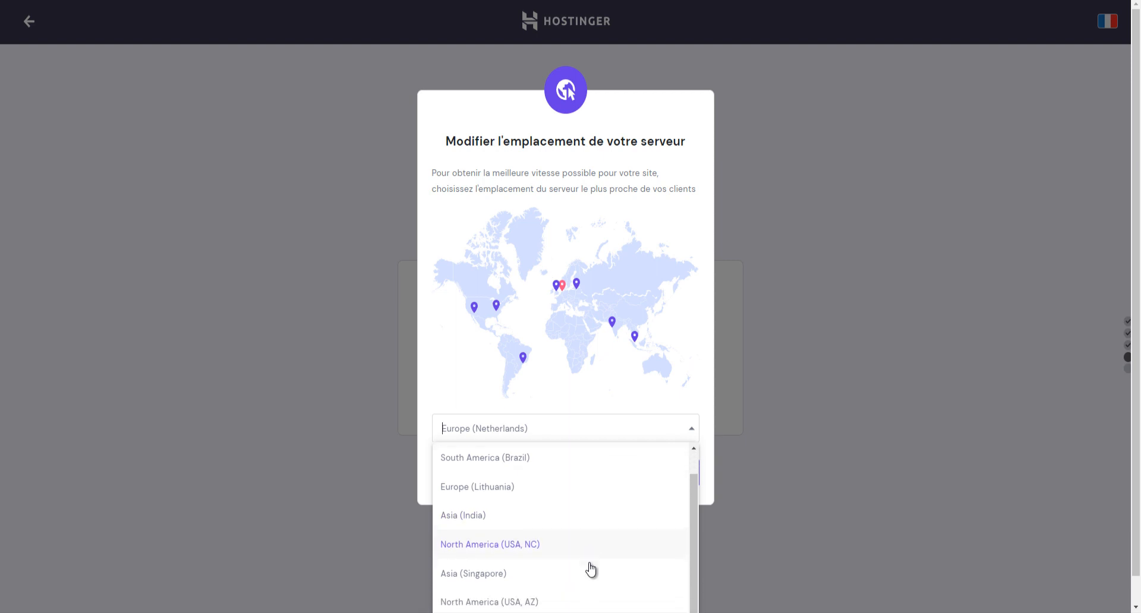
left_click(495, 482)
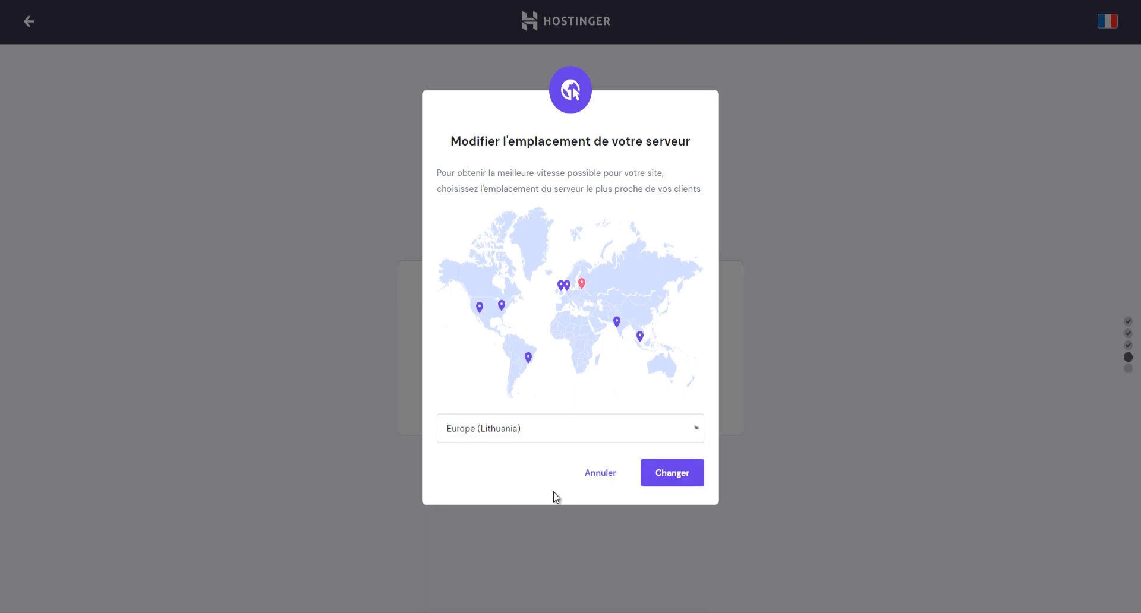
left_click(669, 476)
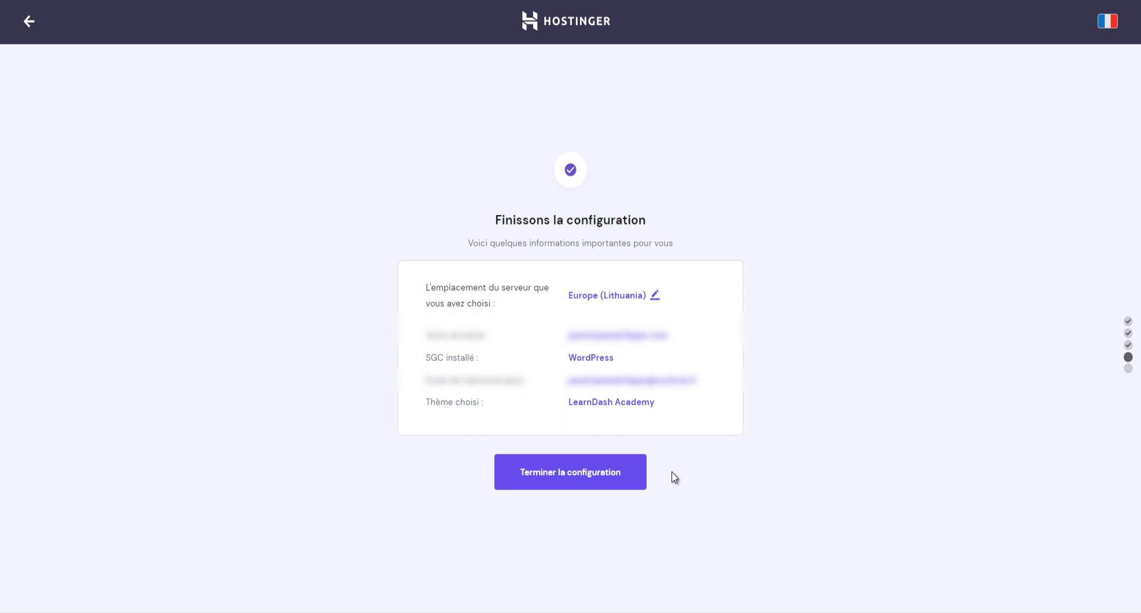
left_click(550, 478)
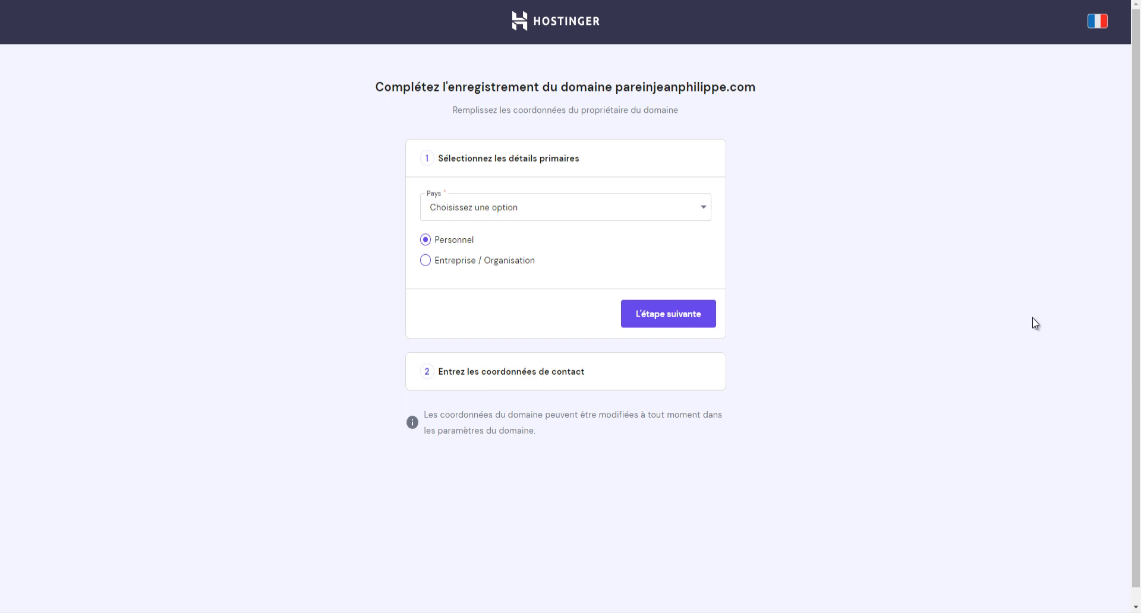
Step: Set the domain owner's country to France with the Personnel type and proceed to the contact details
left_click(695, 211)
type("f")
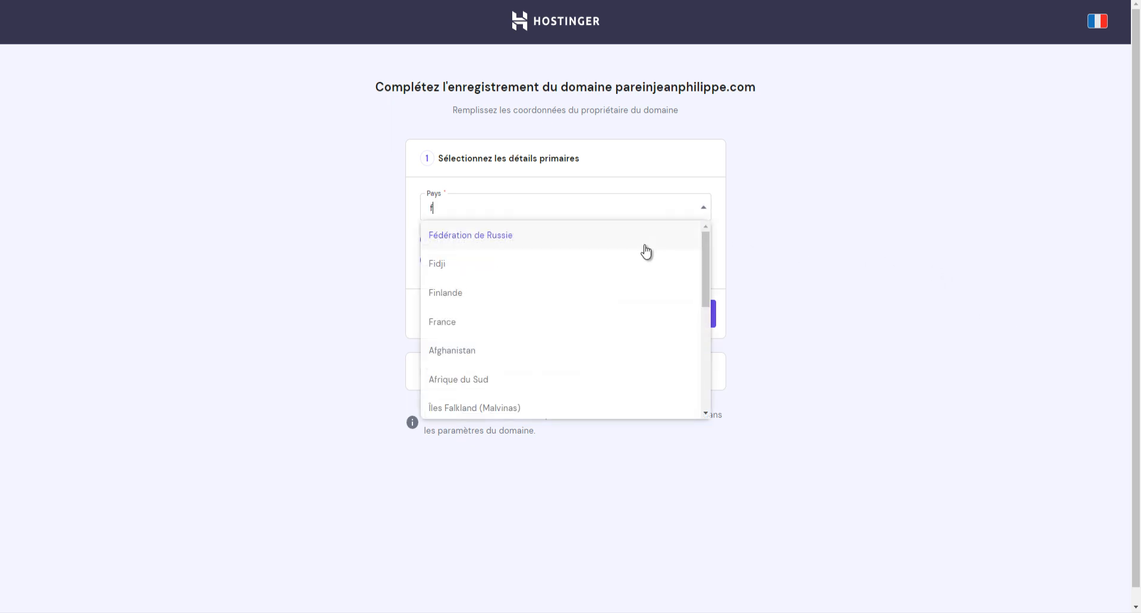
type("r")
left_click(623, 241)
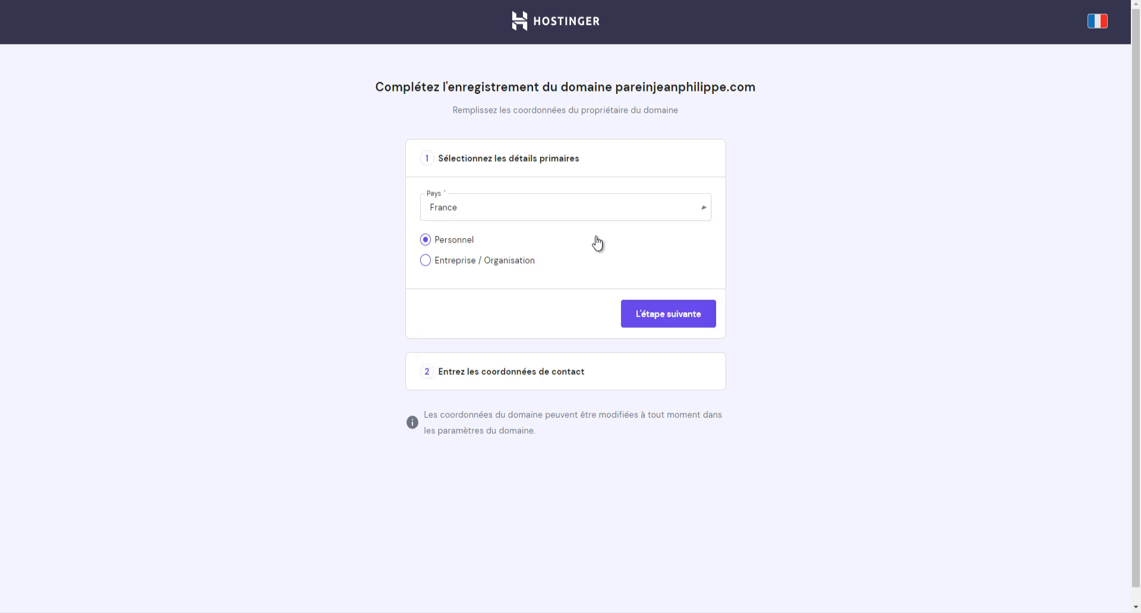
left_click(715, 323)
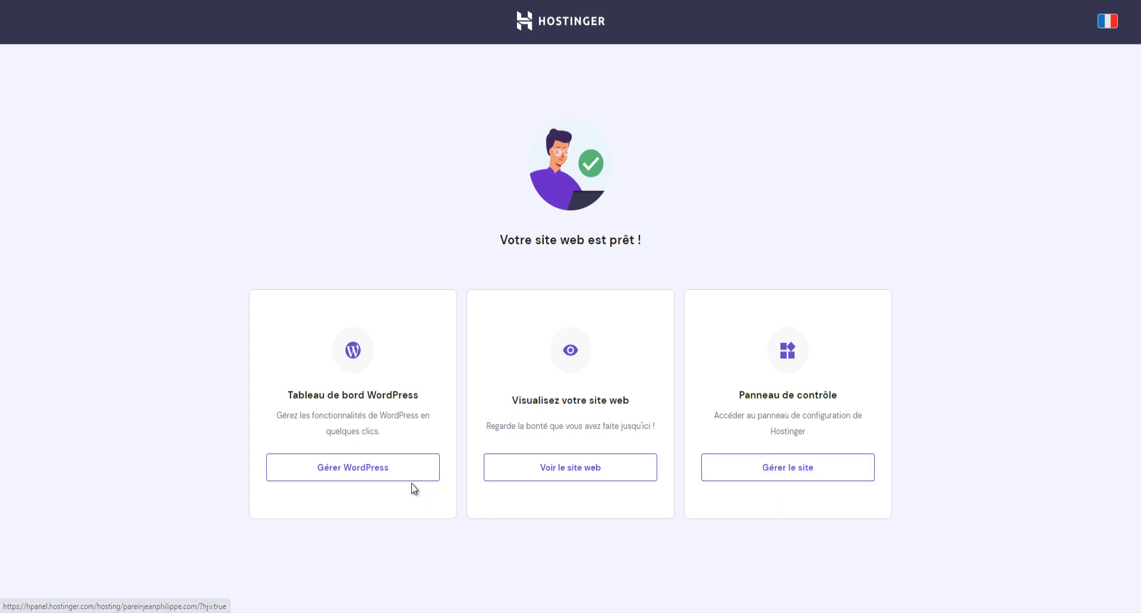
Step: Look over the site's WordPress management page in Hostinger and the homepage of the new website
left_click(389, 473)
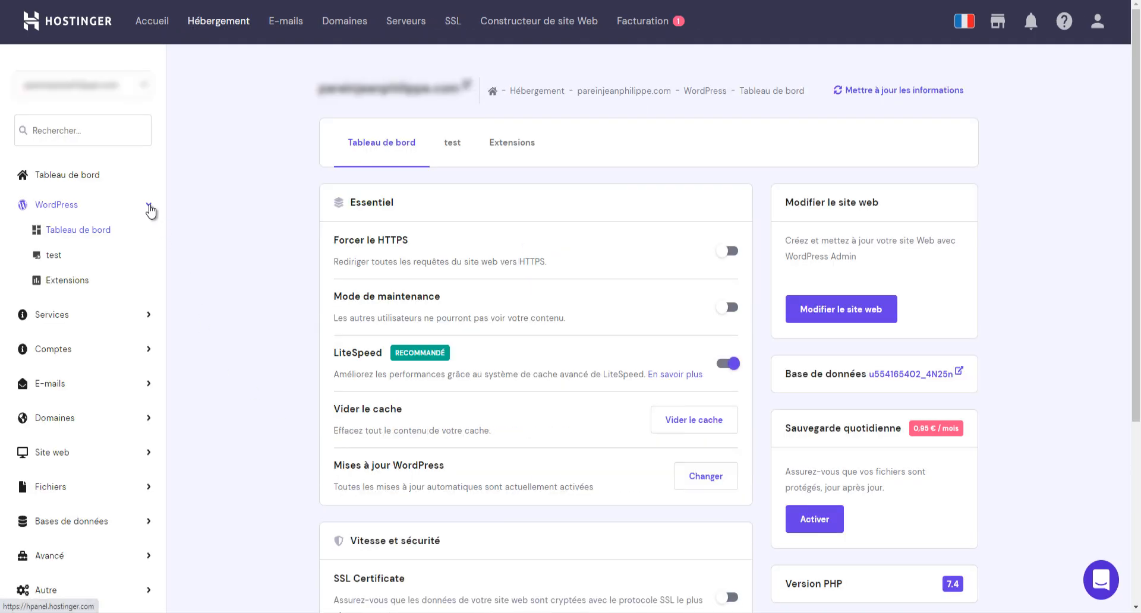
left_click(148, 209)
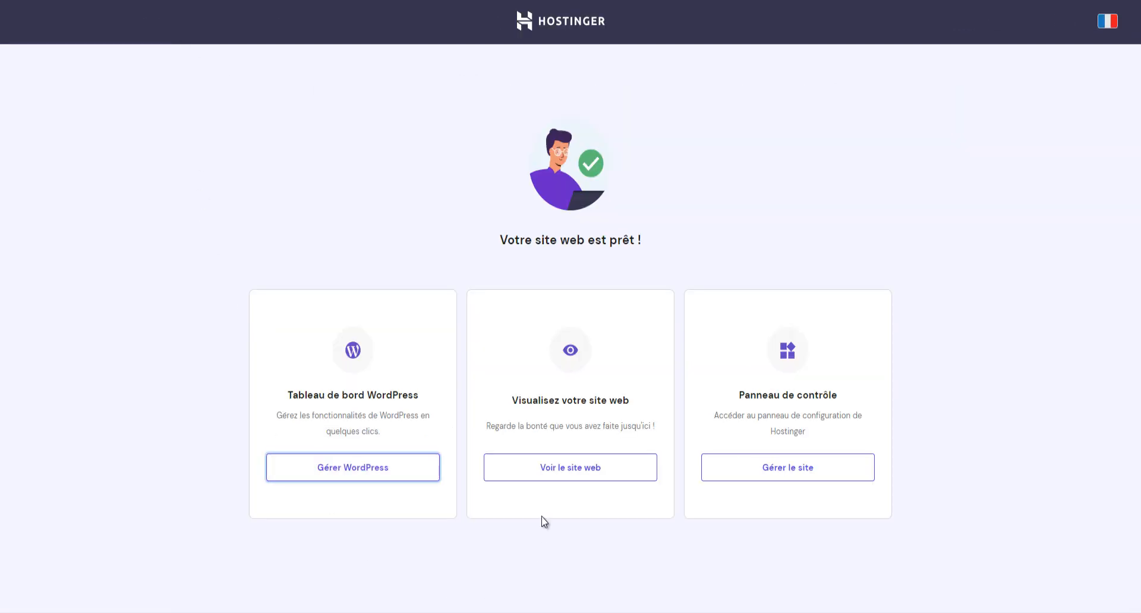
left_click(578, 469)
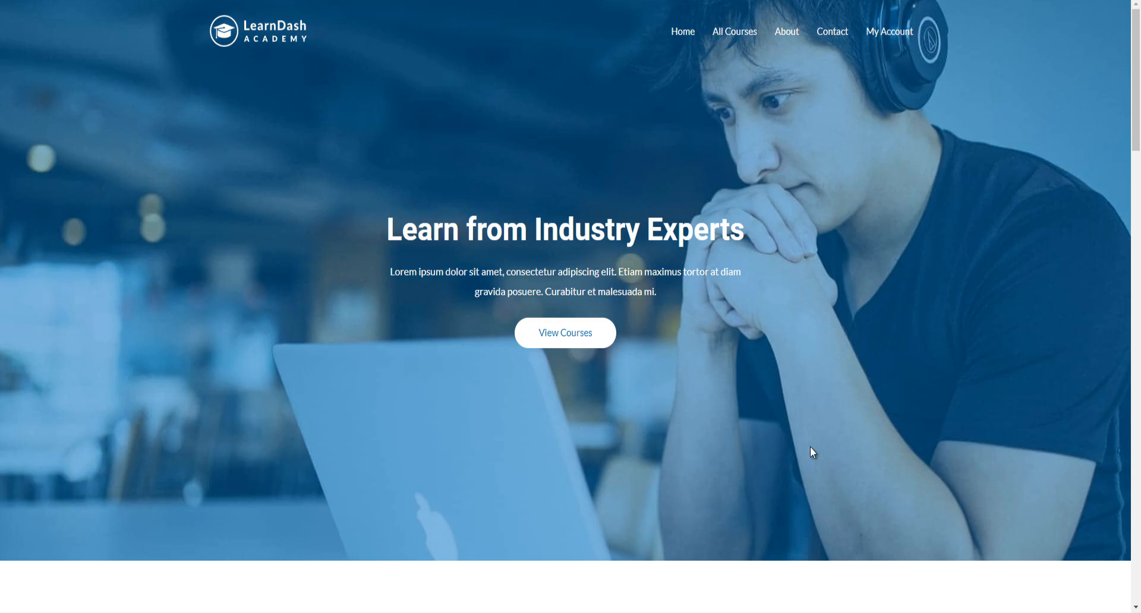
scroll(907, 351, "down", 12)
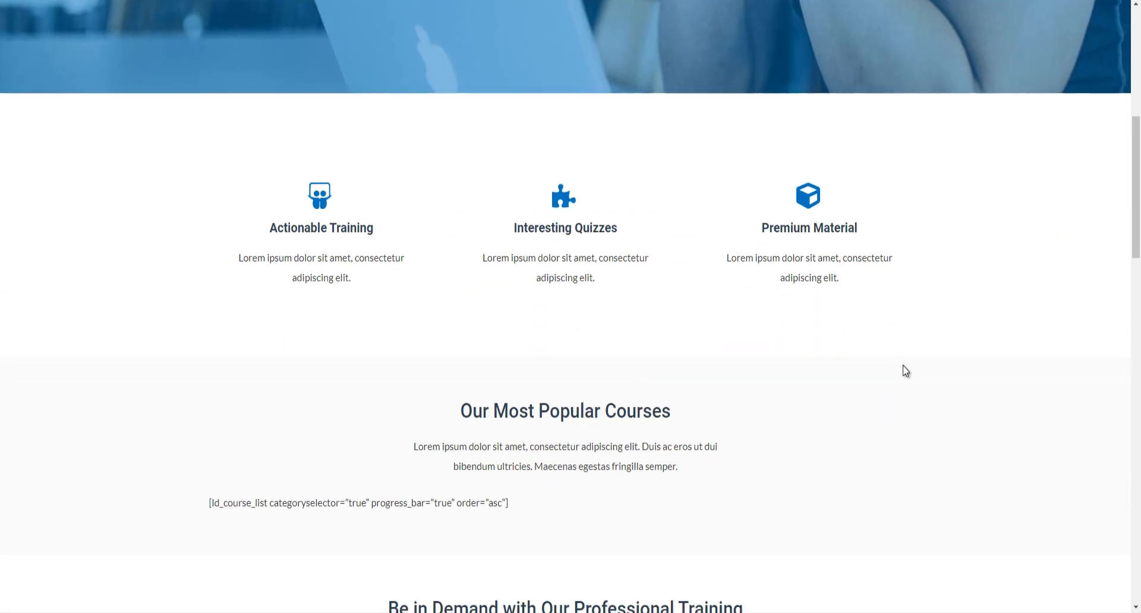
scroll(901, 368, "down", 10)
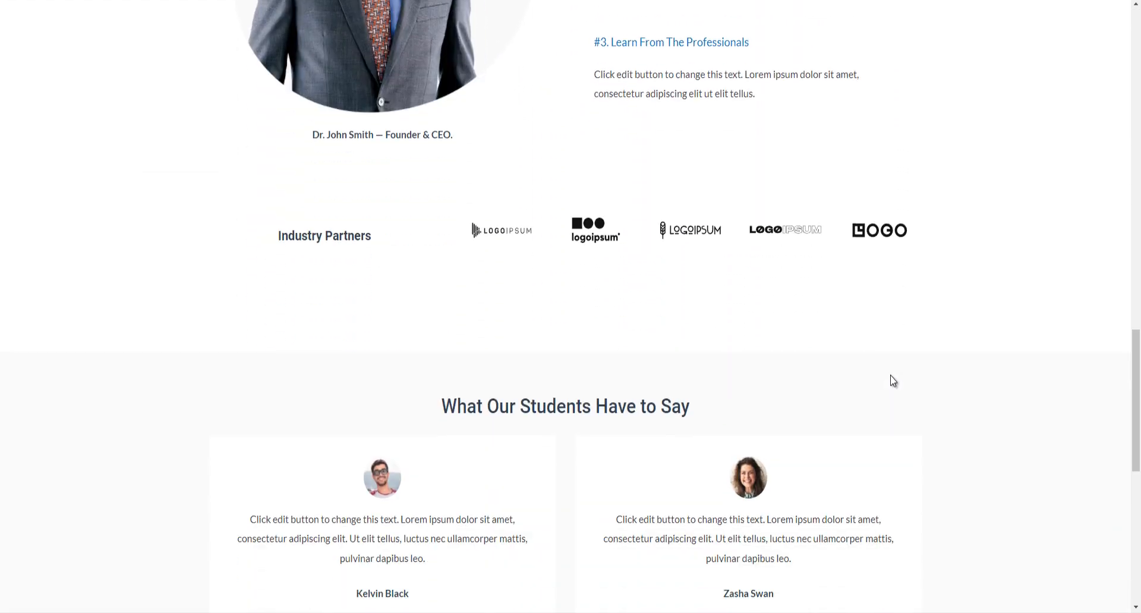
scroll(890, 376, "down", 9)
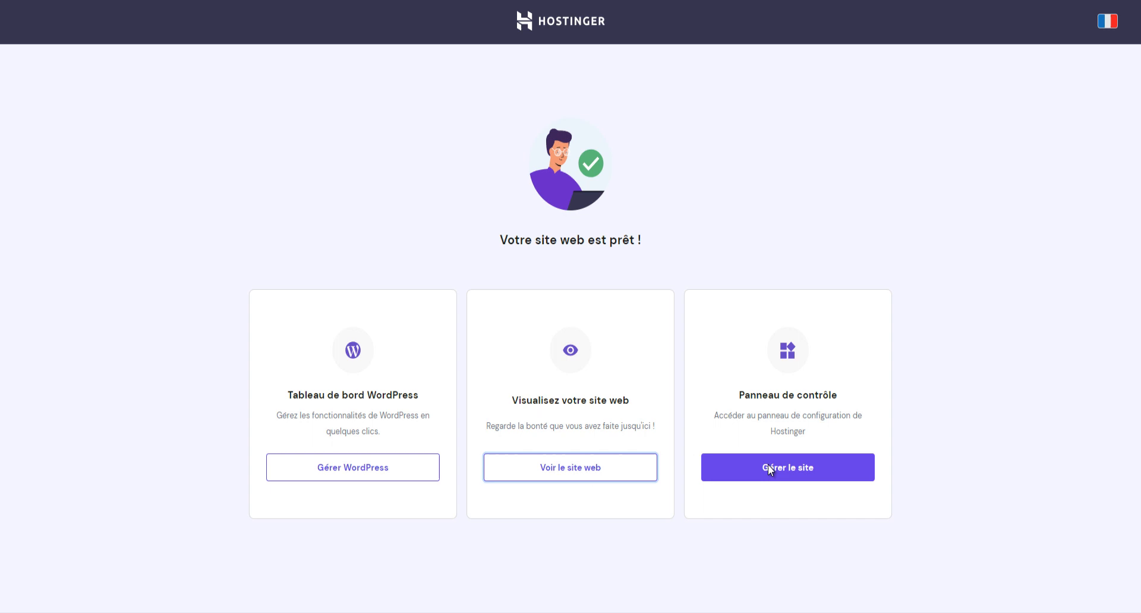
Step: Open the Hostinger control panel for the site and review the hosting plan details and the WordPress, Services, Comptes, E-mails, Domaines and Site web sections
left_click(768, 465)
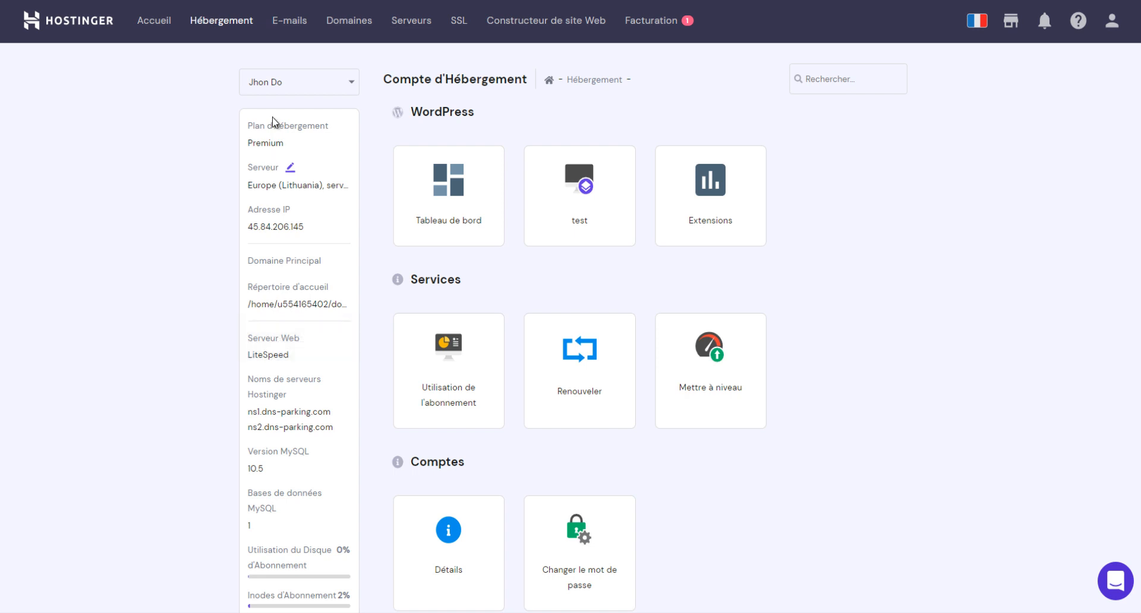
scroll(298, 408, "down", 2)
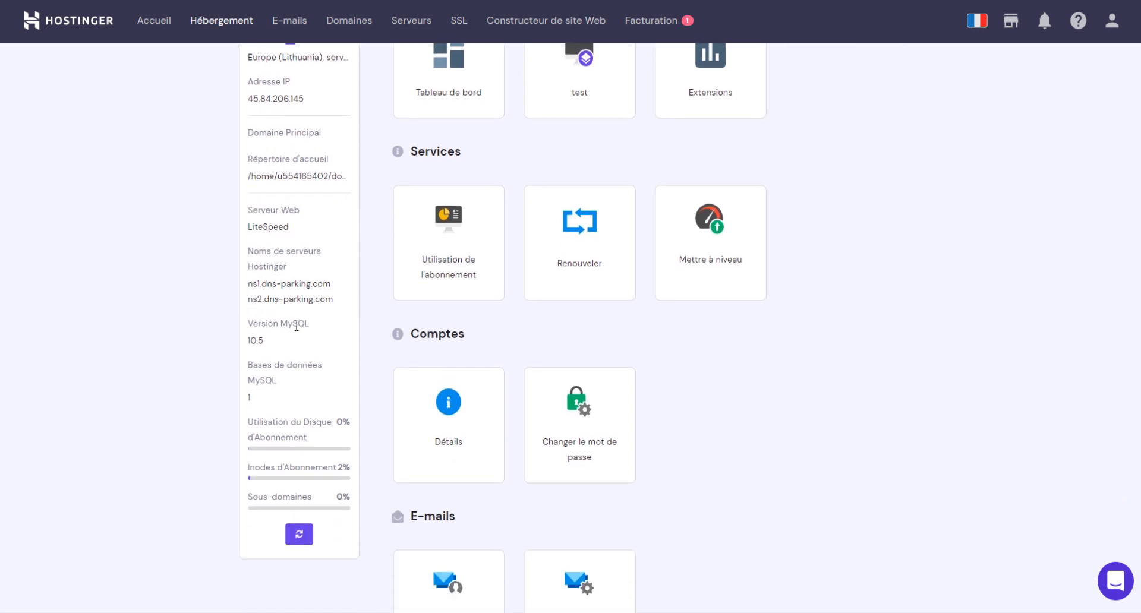
scroll(299, 324, "up", 2)
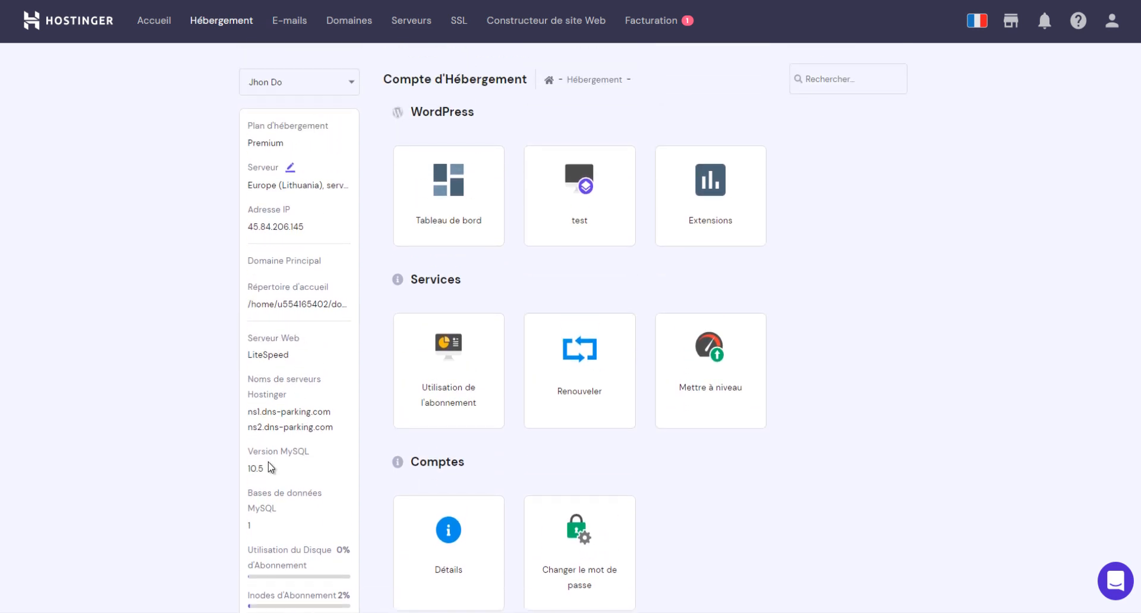
scroll(309, 527, "down", 1)
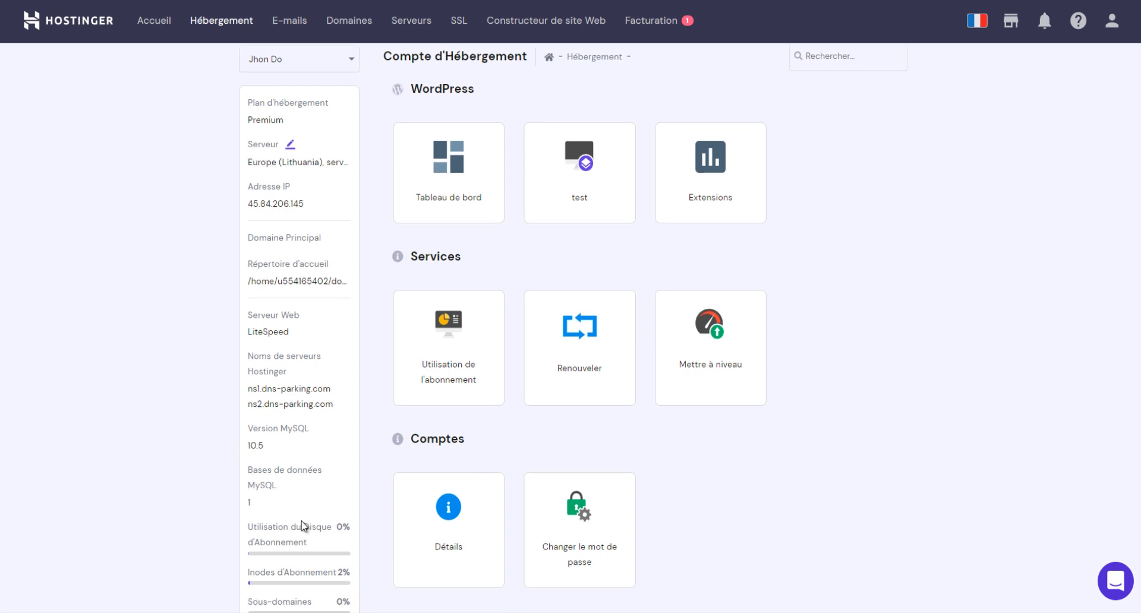
scroll(304, 526, "down", 1)
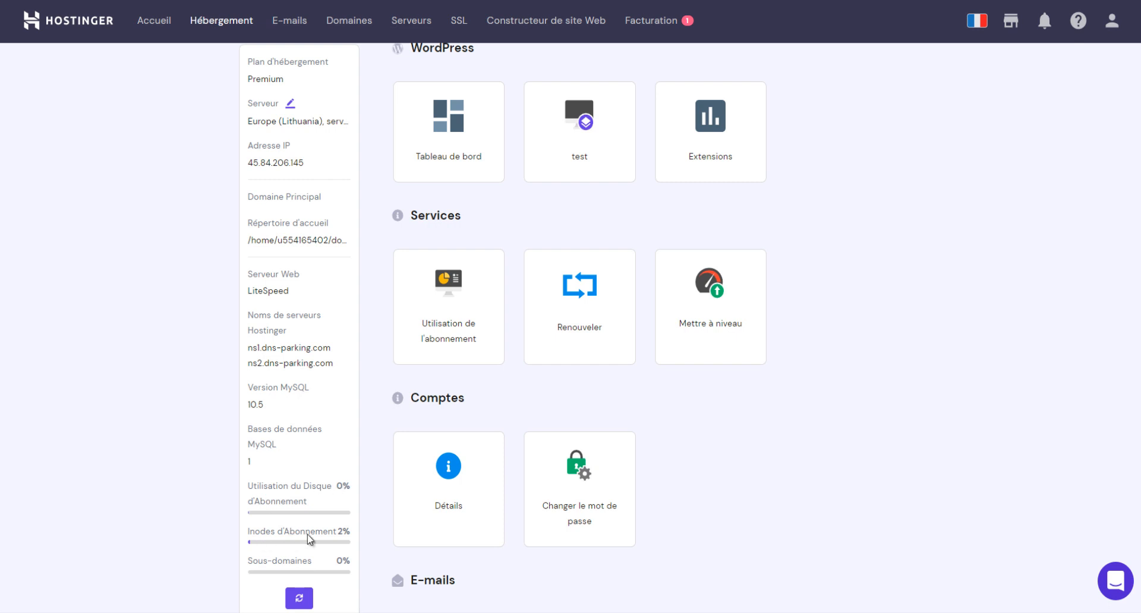
scroll(301, 420, "up", 1)
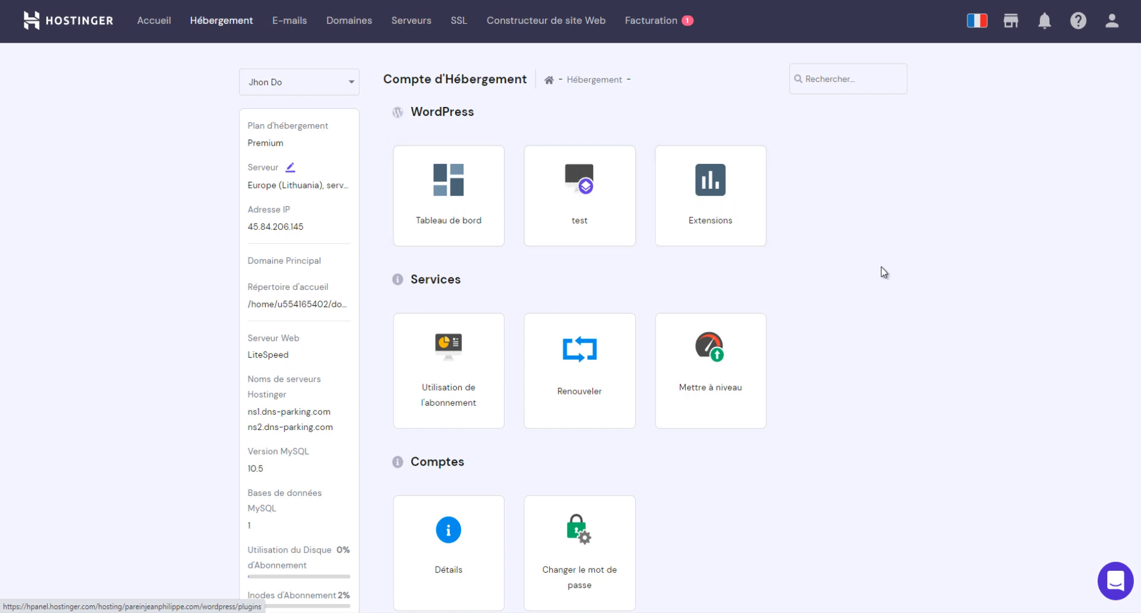
scroll(885, 272, "down", 2)
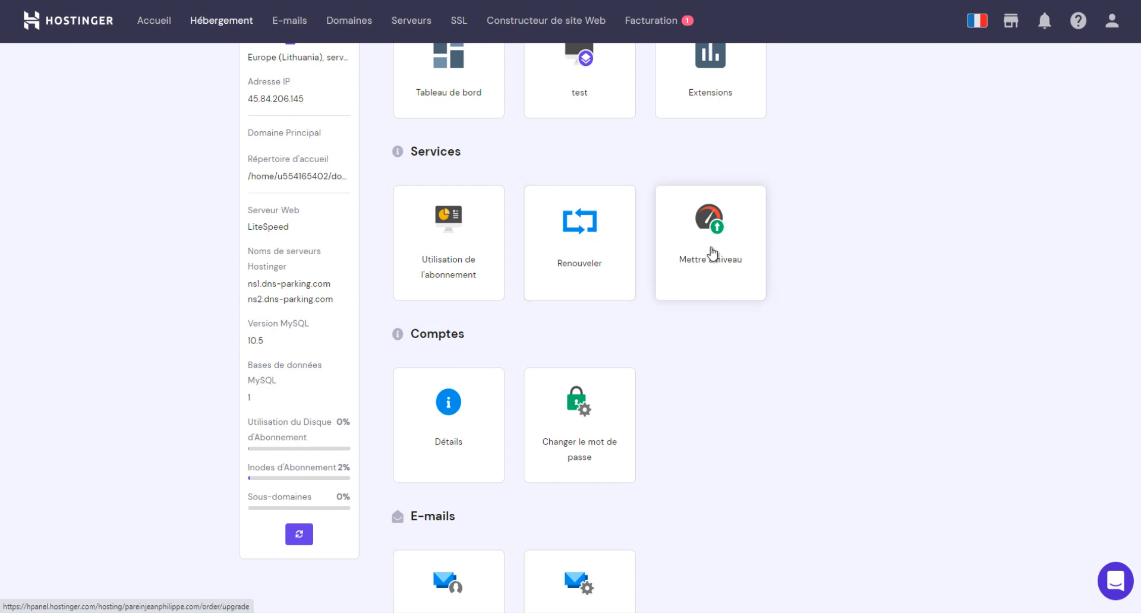
scroll(941, 309, "down", 2)
scroll(941, 310, "down", 3)
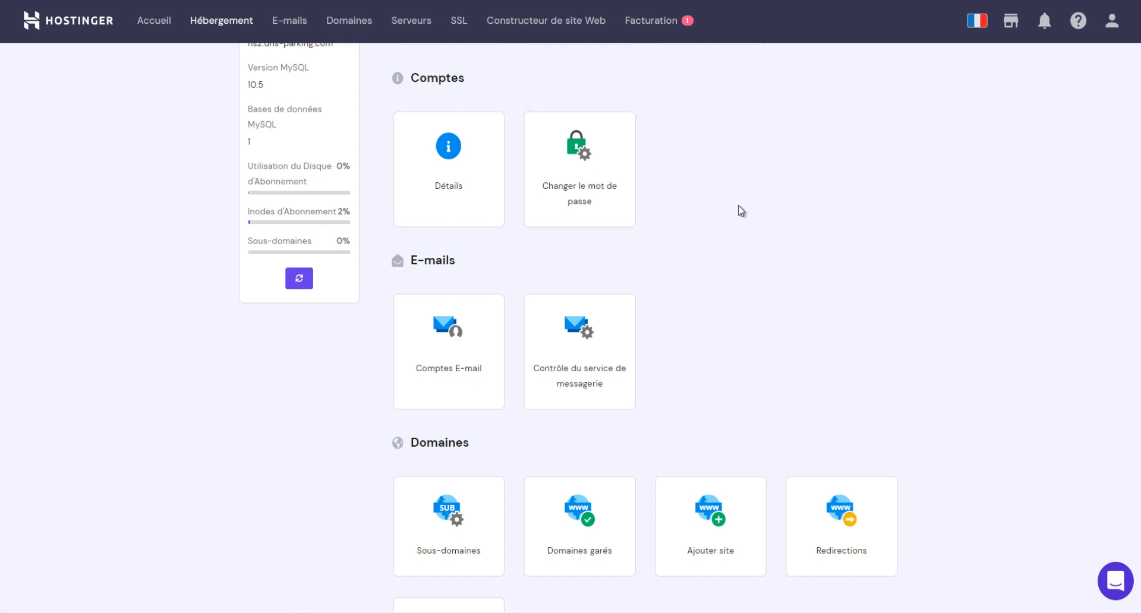
scroll(771, 230, "down", 1)
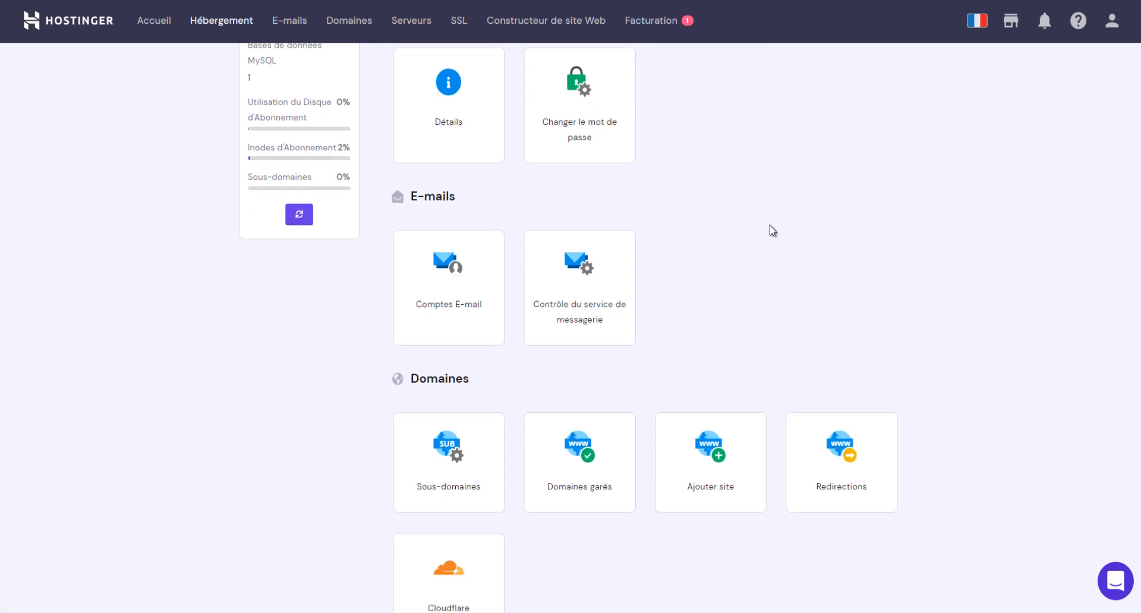
scroll(769, 230, "down", 2)
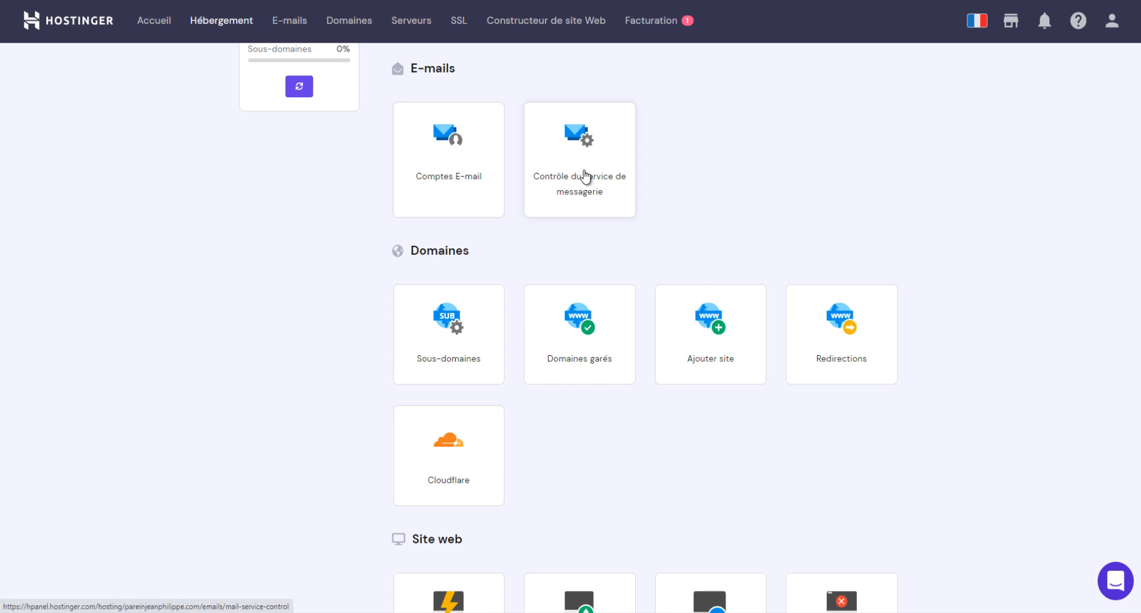
scroll(715, 179, "down", 2)
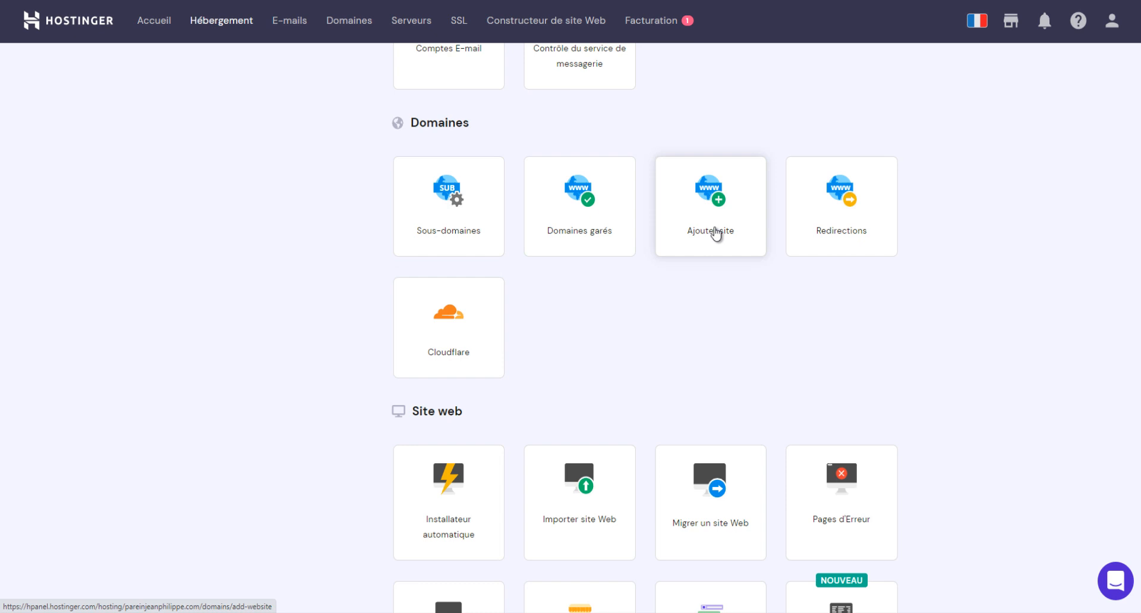
Step: Review the Site web, Fichiers, Bases de données, Avancé and Autre sections of the hosting control panel
scroll(713, 237, "down", 2)
scroll(802, 236, "down", 3)
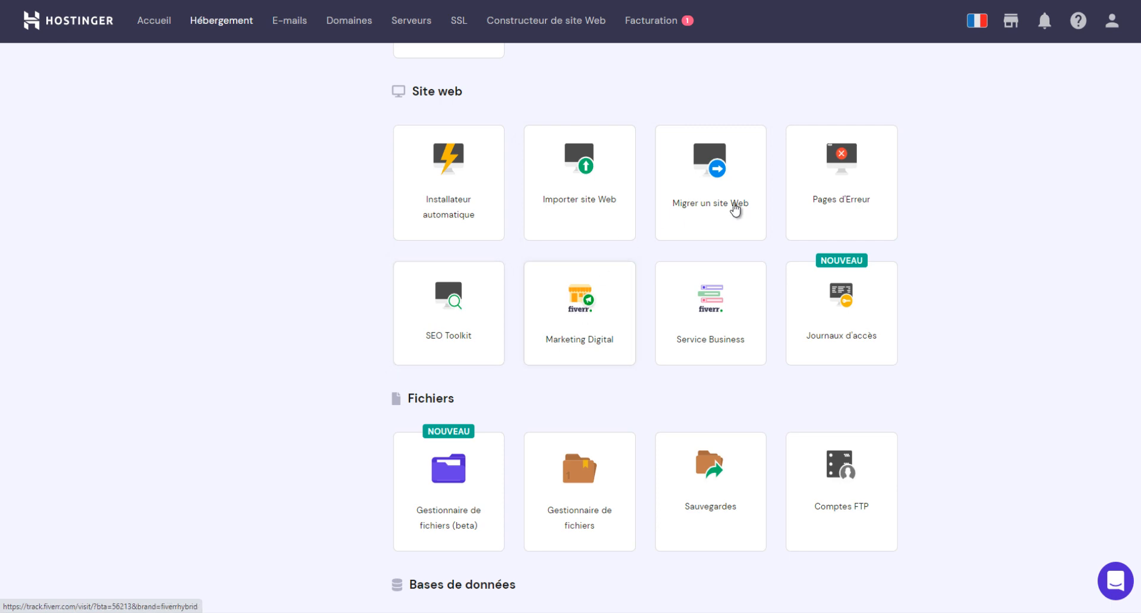
scroll(980, 285, "down", 4)
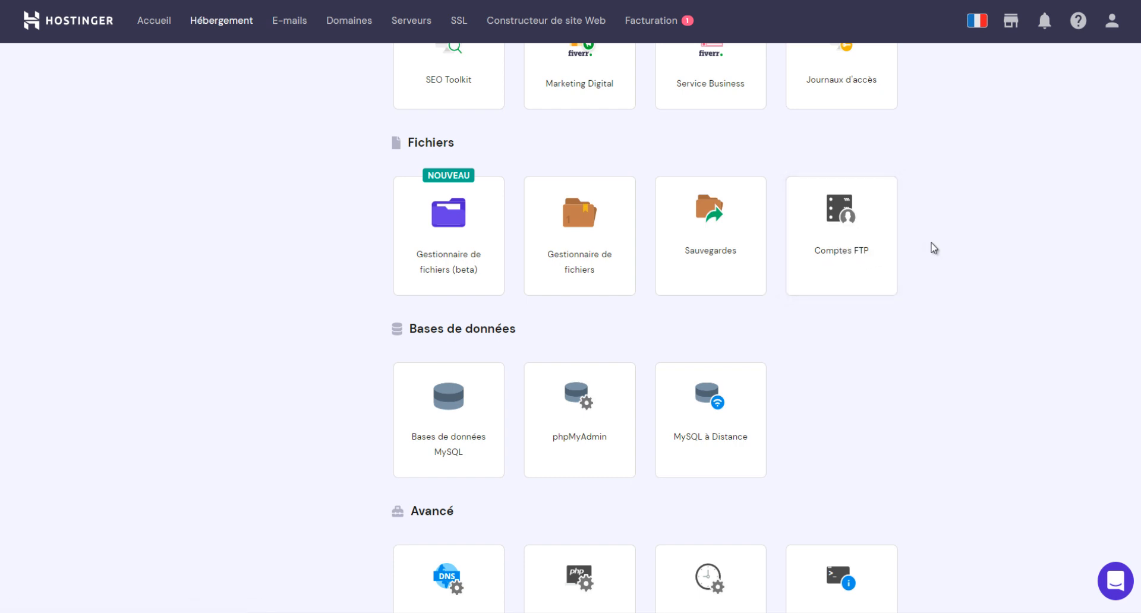
scroll(934, 248, "down", 4)
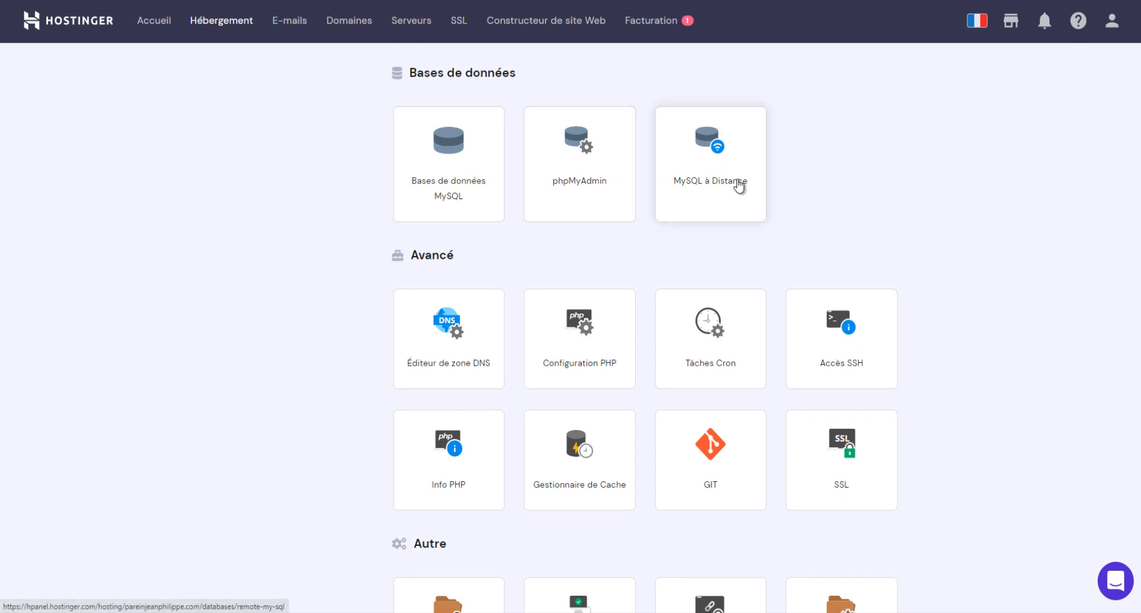
scroll(979, 196, "down", 2)
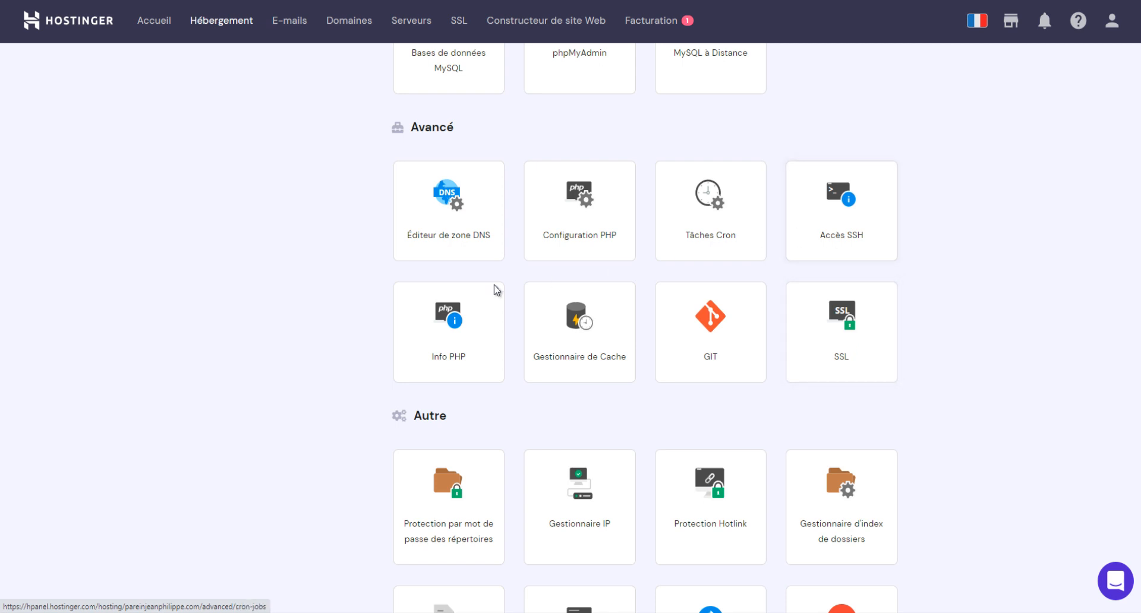
scroll(1004, 363, "down", 3)
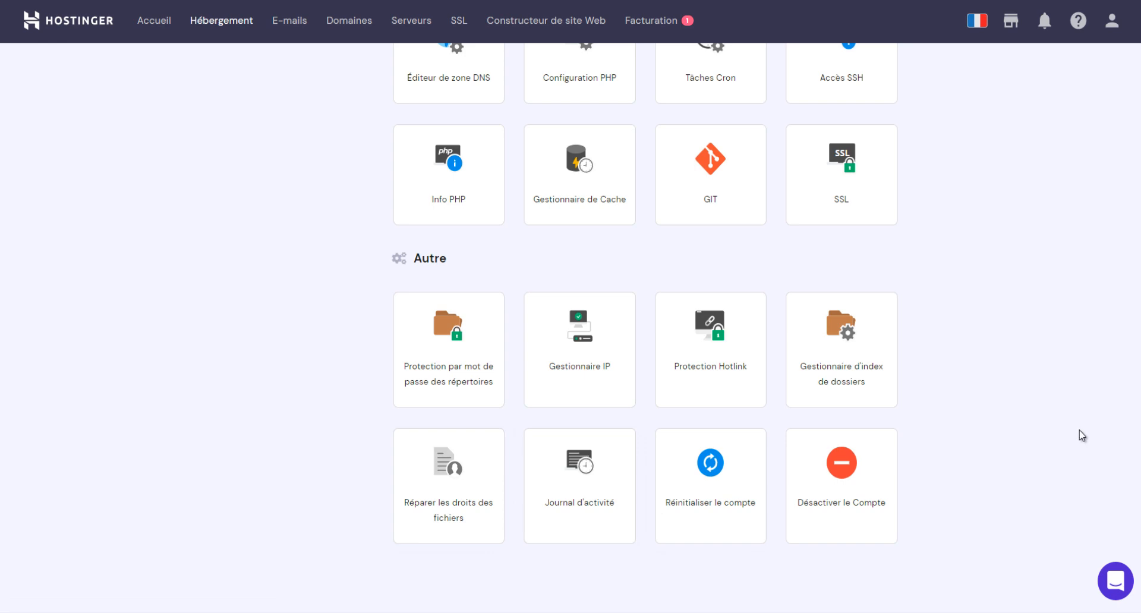
scroll(1023, 438, "up", 5)
scroll(1023, 438, "up", 20)
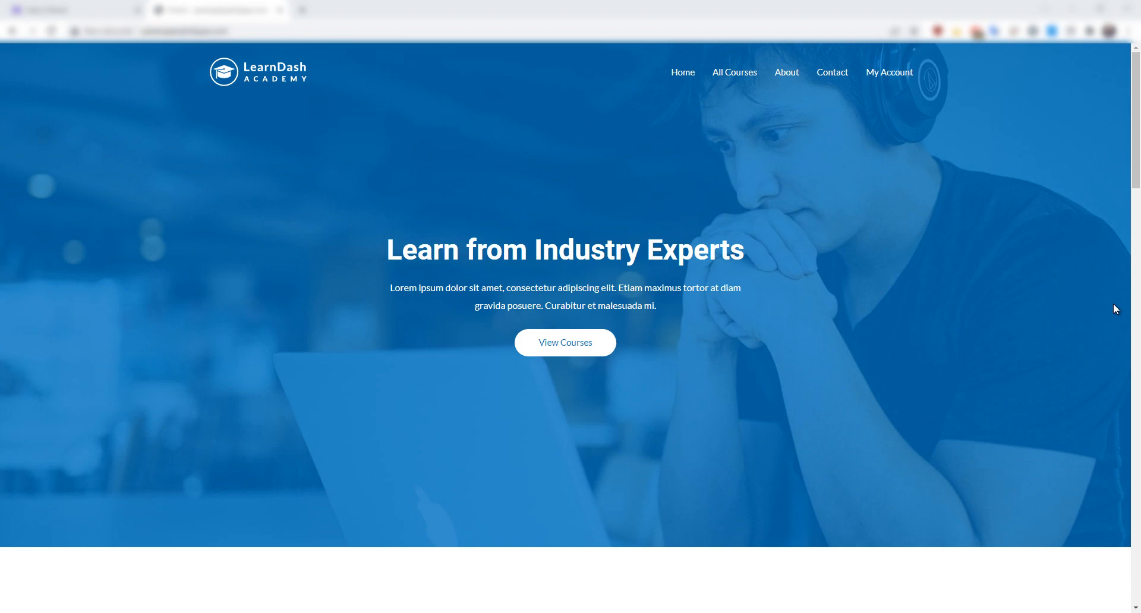
Step: Switch to the new website and look through its LearnDash Academy homepage, including the popular courses, professional training and testimonial sections
scroll(1113, 304, "down", 10)
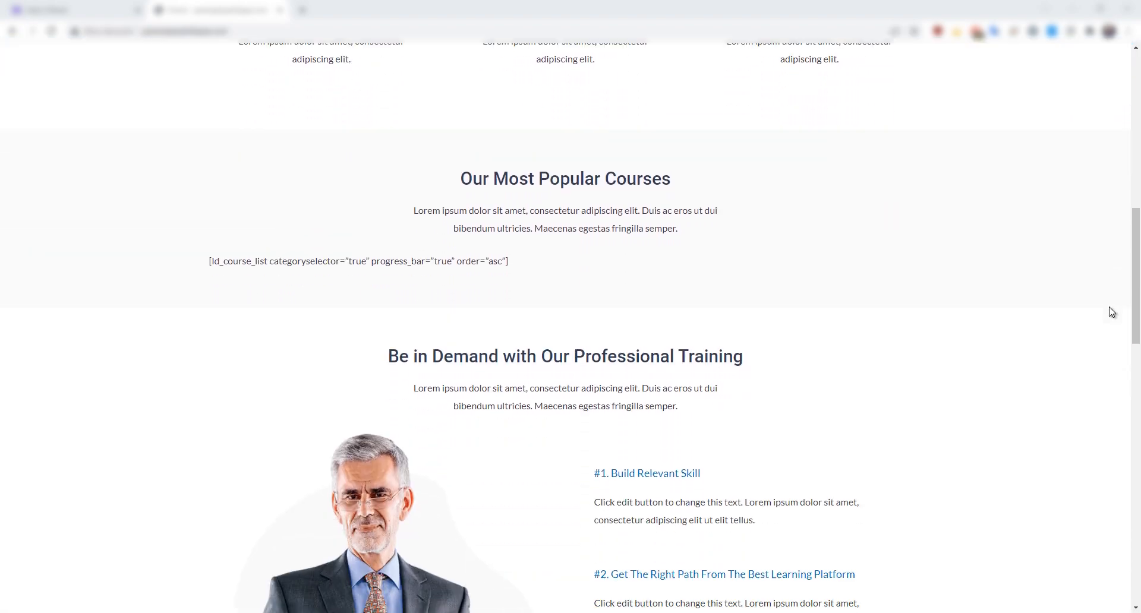
scroll(1112, 312, "down", 15)
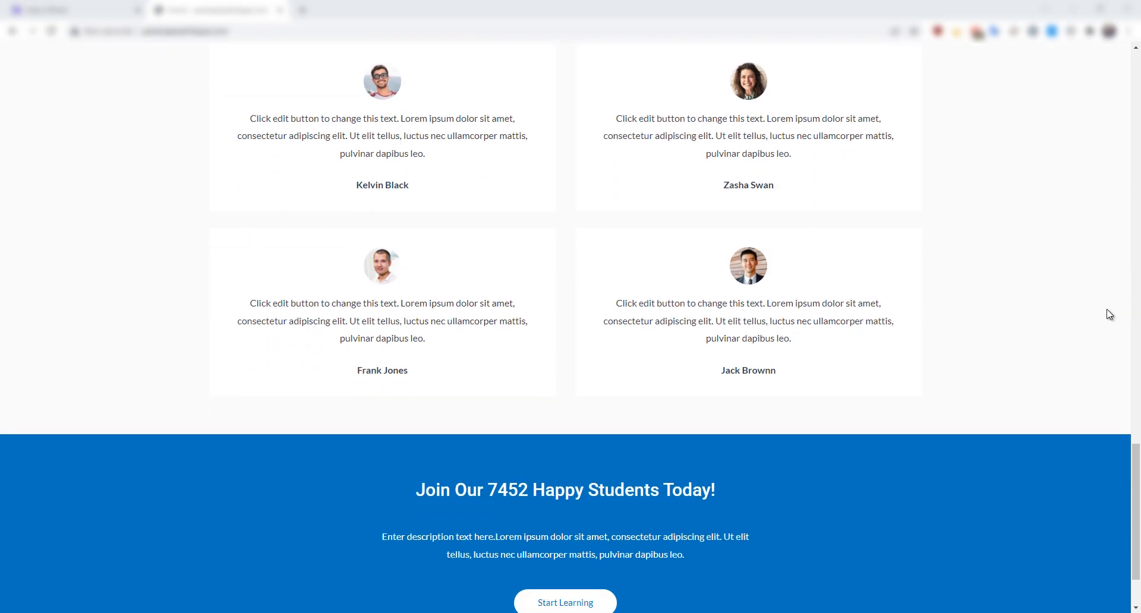
scroll(1109, 315, "up", 18)
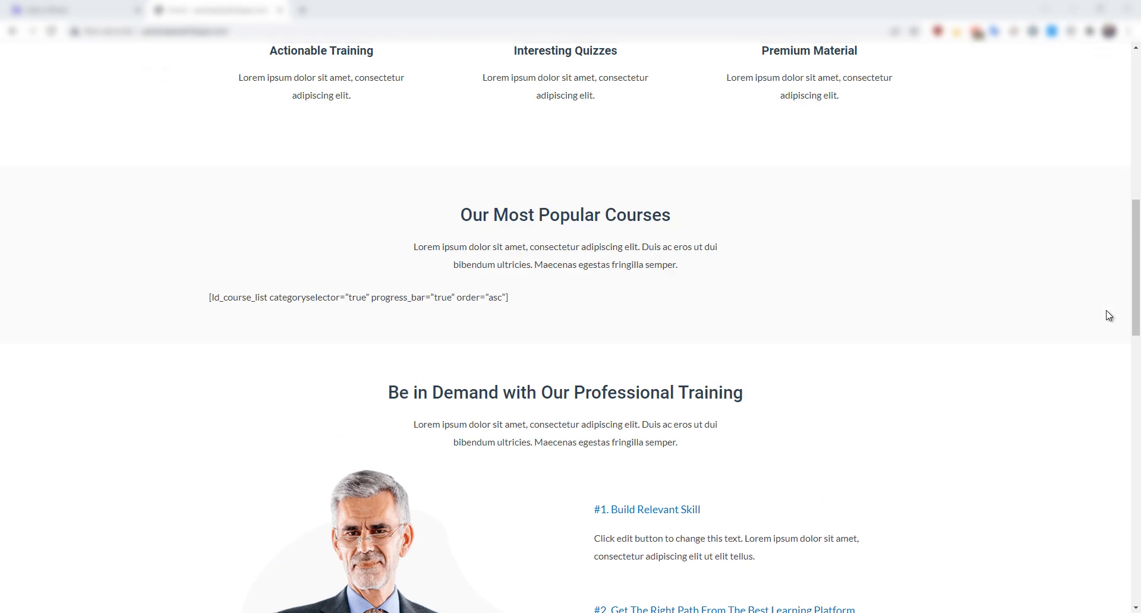
scroll(1108, 316, "up", 10)
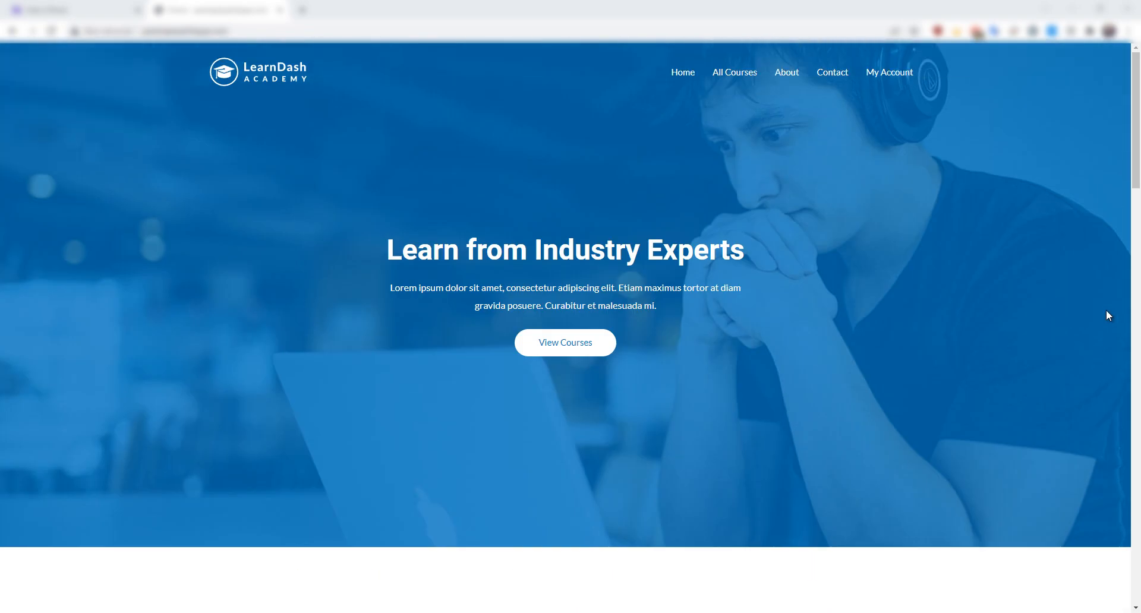